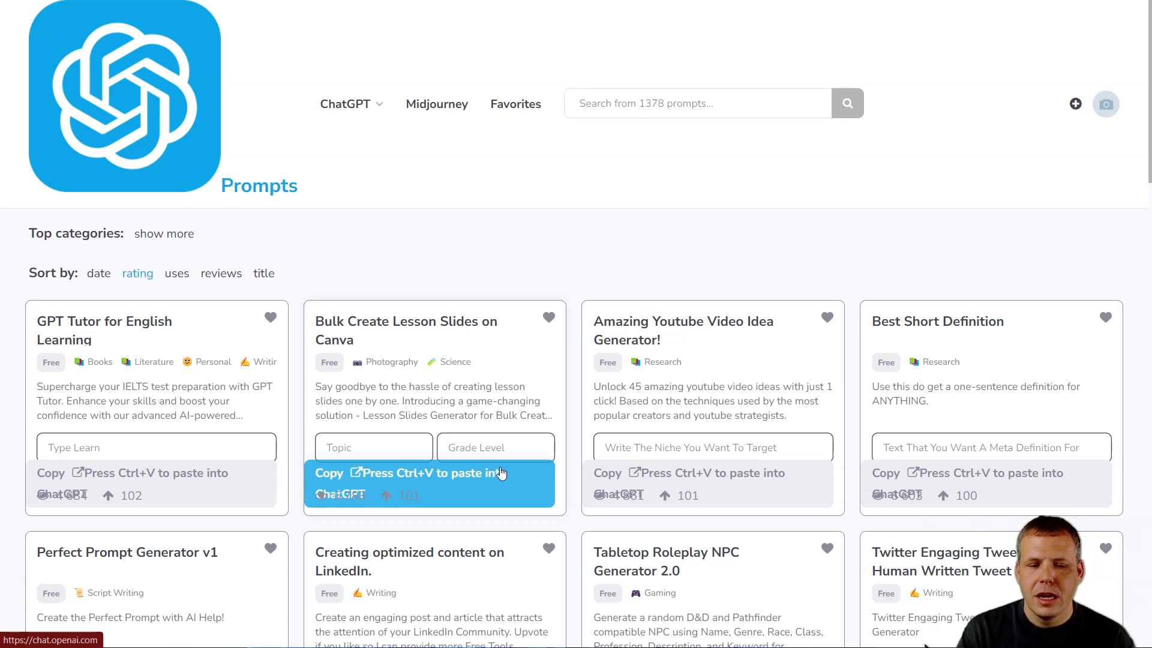
Step: Browse the ChatGPT prompt categories and the saved Favorites list
{"action": "left_click", "coordinate": [336, 107]}
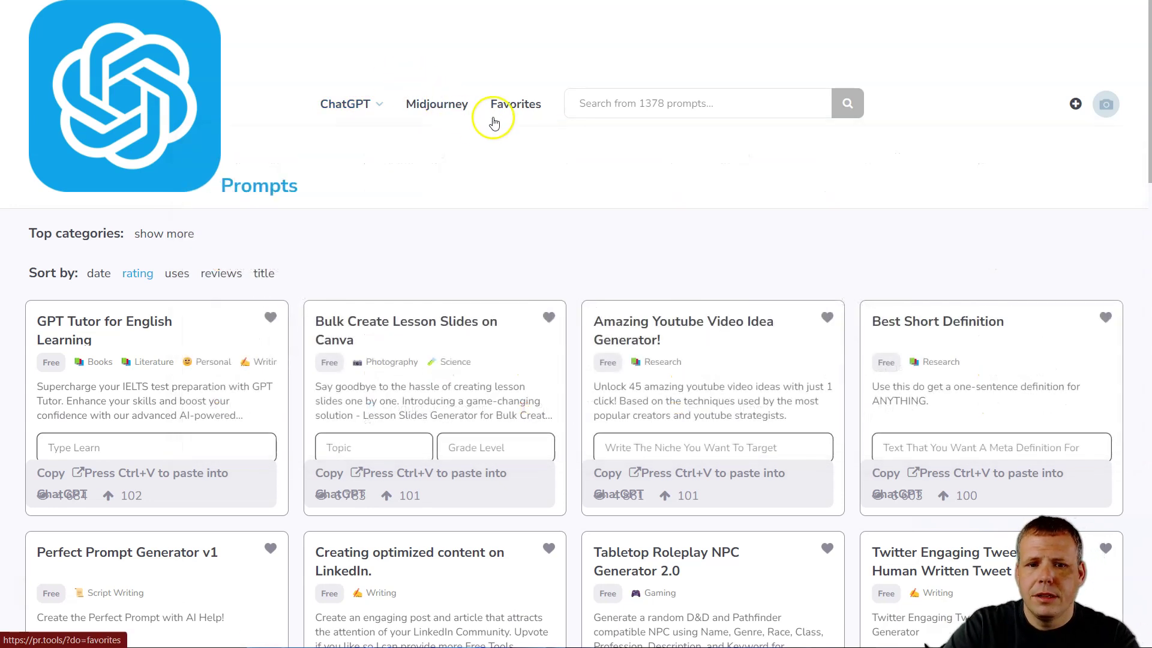
{"action": "left_click", "coordinate": [514, 114]}
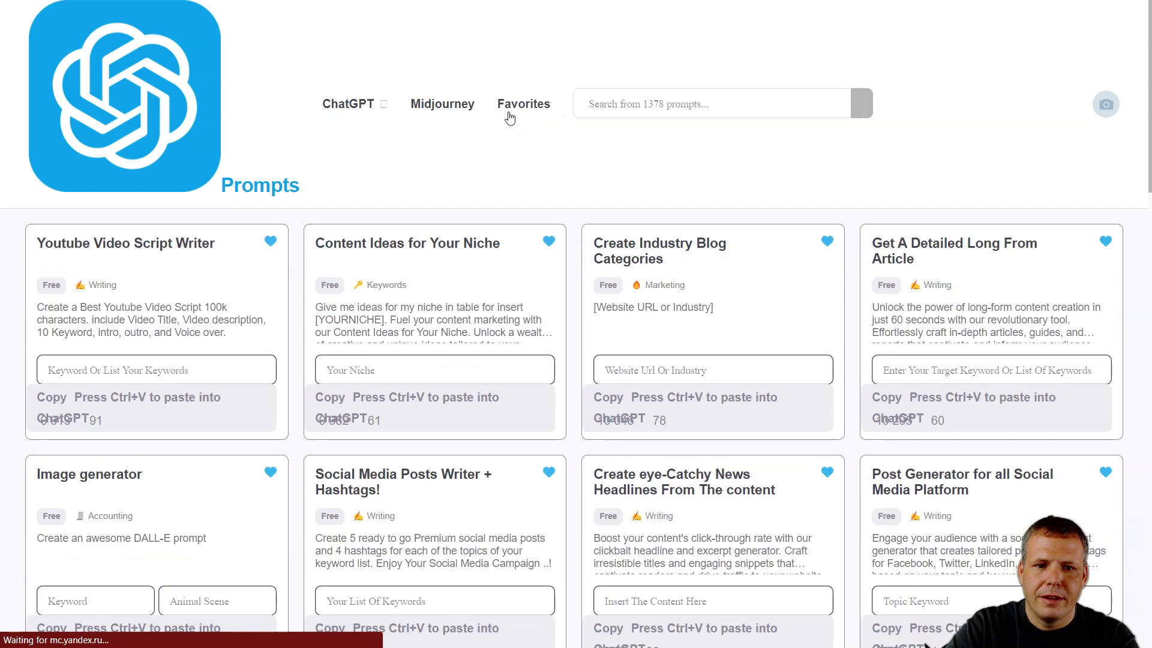
{"action": "scroll", "coordinate": [548, 296], "scroll_direction": "down", "scroll_amount": 7}
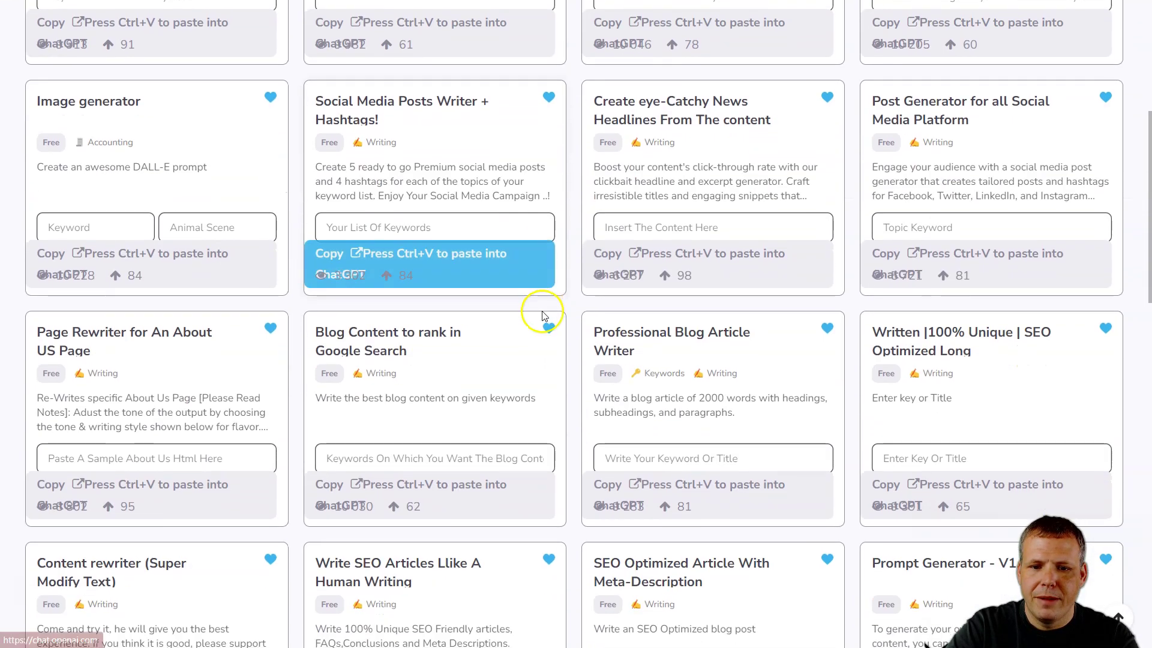
{"action": "scroll", "coordinate": [534, 329], "scroll_direction": "up", "scroll_amount": 8}
Step: Search the prompt library for 'video', then replace the query with 'you' to find YouTube prompts
{"action": "left_click", "coordinate": [589, 107]}
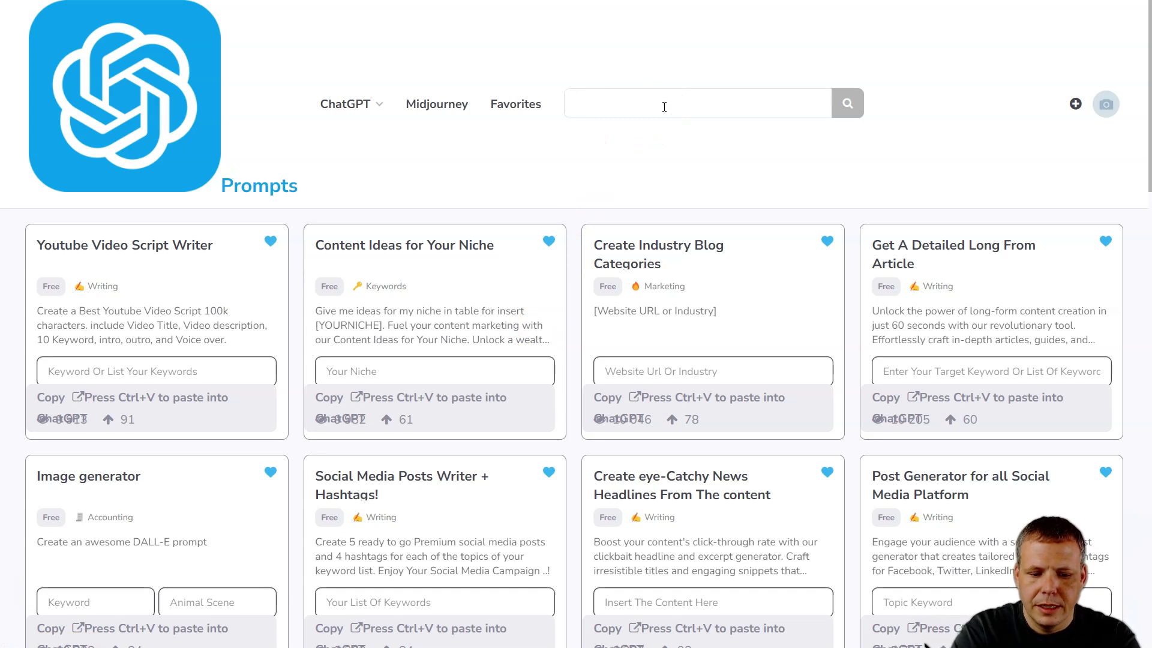
{"action": "type", "text": "video"}
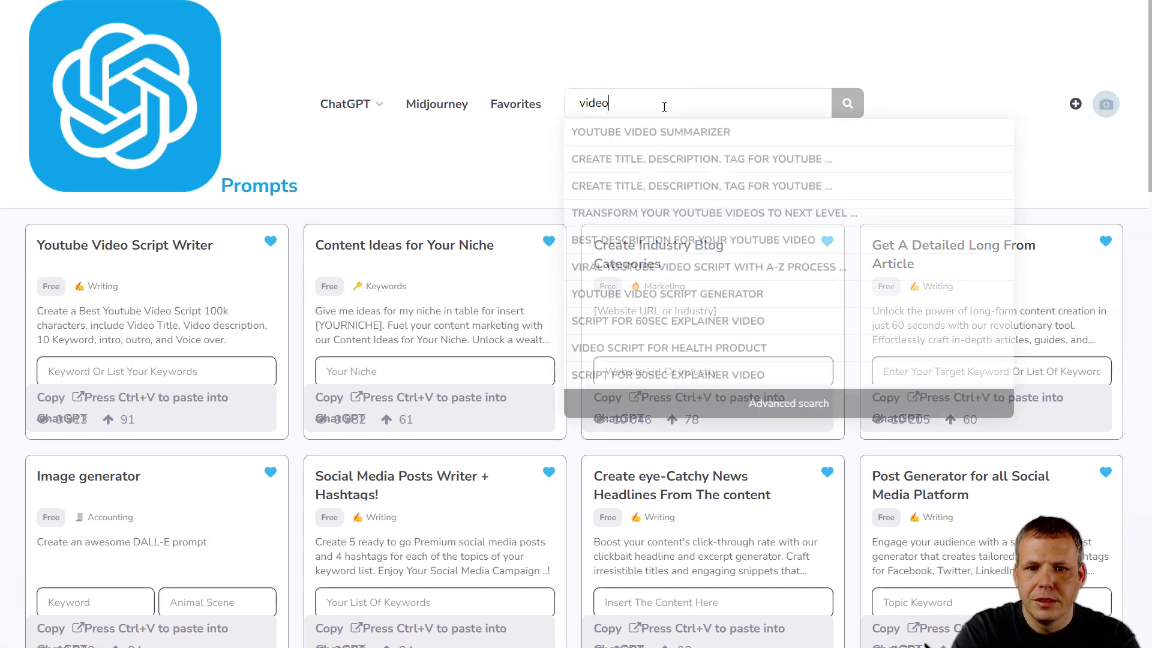
{"action": "left_click", "coordinate": [661, 171]}
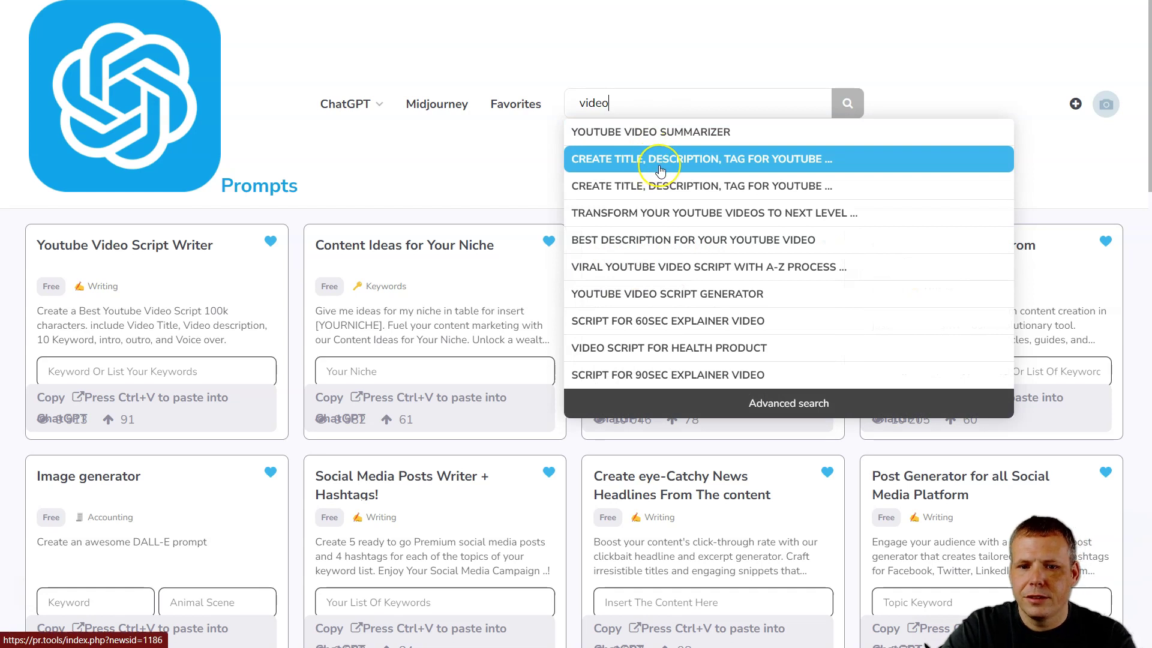
{"action": "key", "text": "BackSpace"}
{"action": "left_click", "coordinate": [660, 130]}
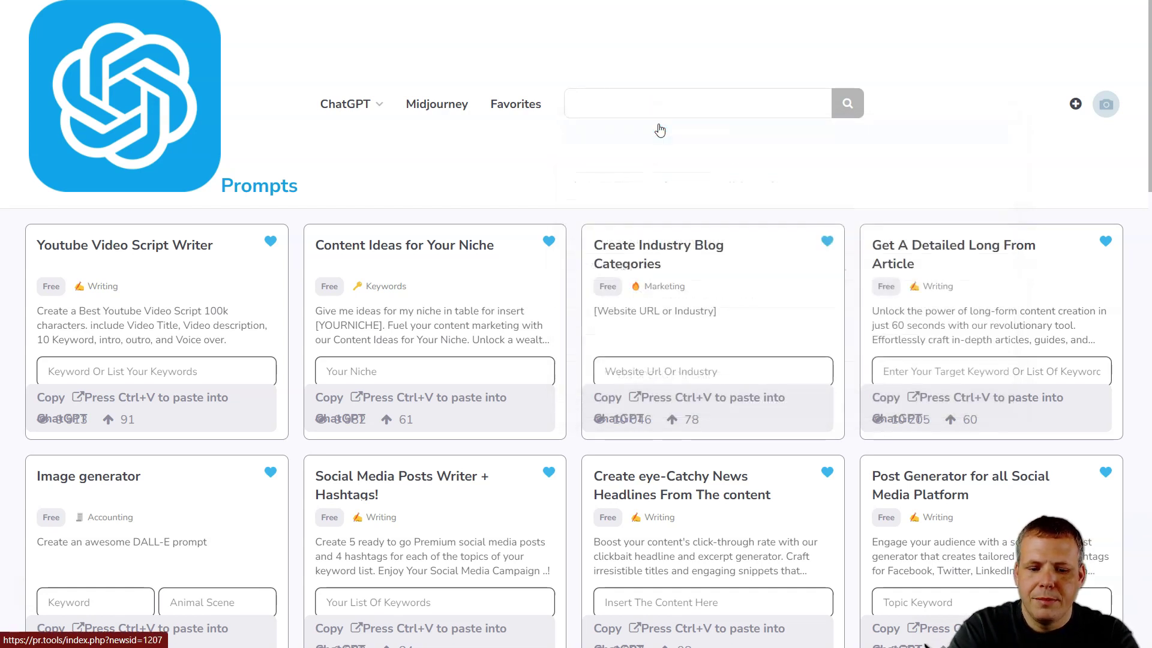
{"action": "type", "text": "youtube"}
{"action": "key", "text": "Return"}
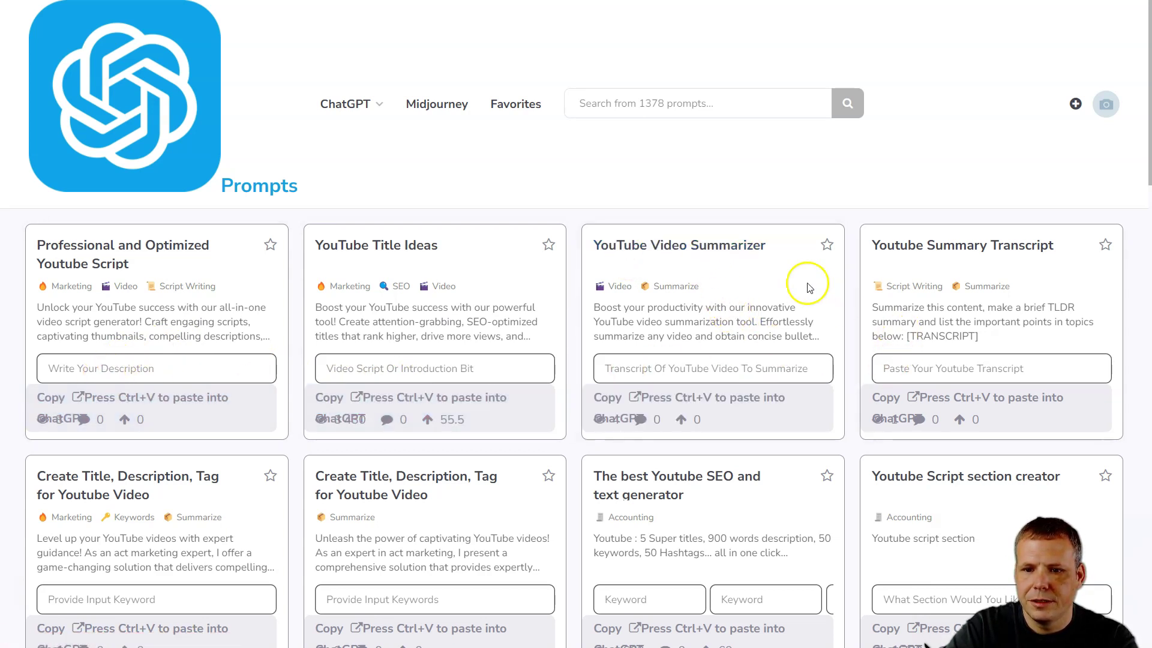
{"action": "scroll", "coordinate": [1026, 321], "scroll_direction": "down", "scroll_amount": 1}
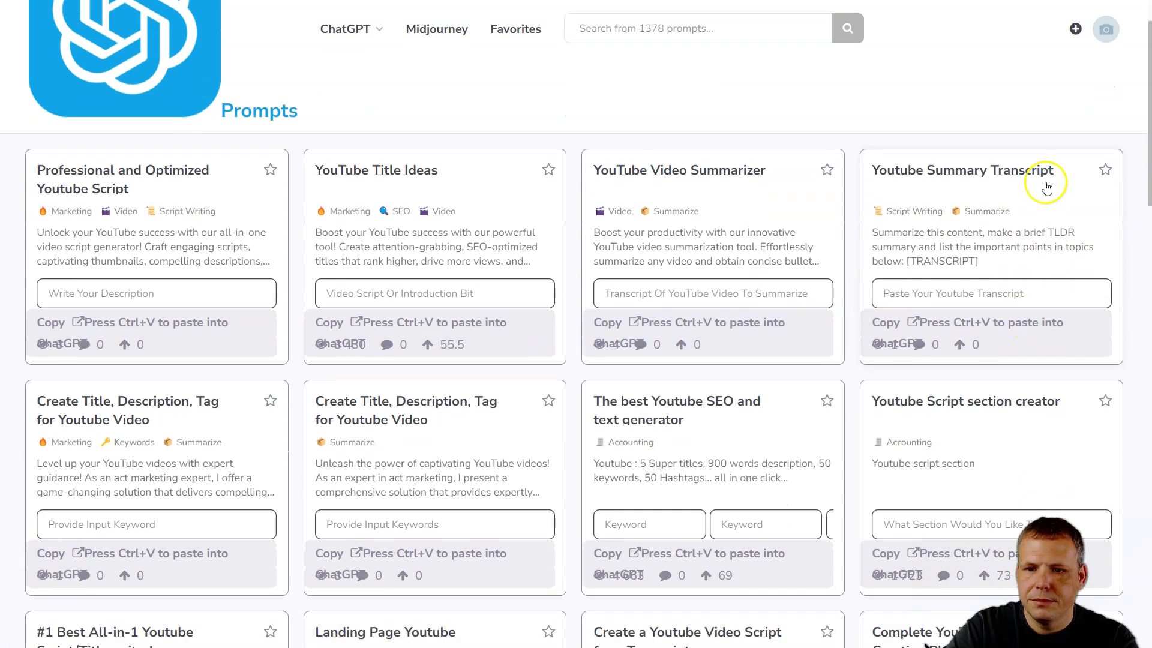
{"action": "scroll", "coordinate": [1024, 201], "scroll_direction": "down", "scroll_amount": 1}
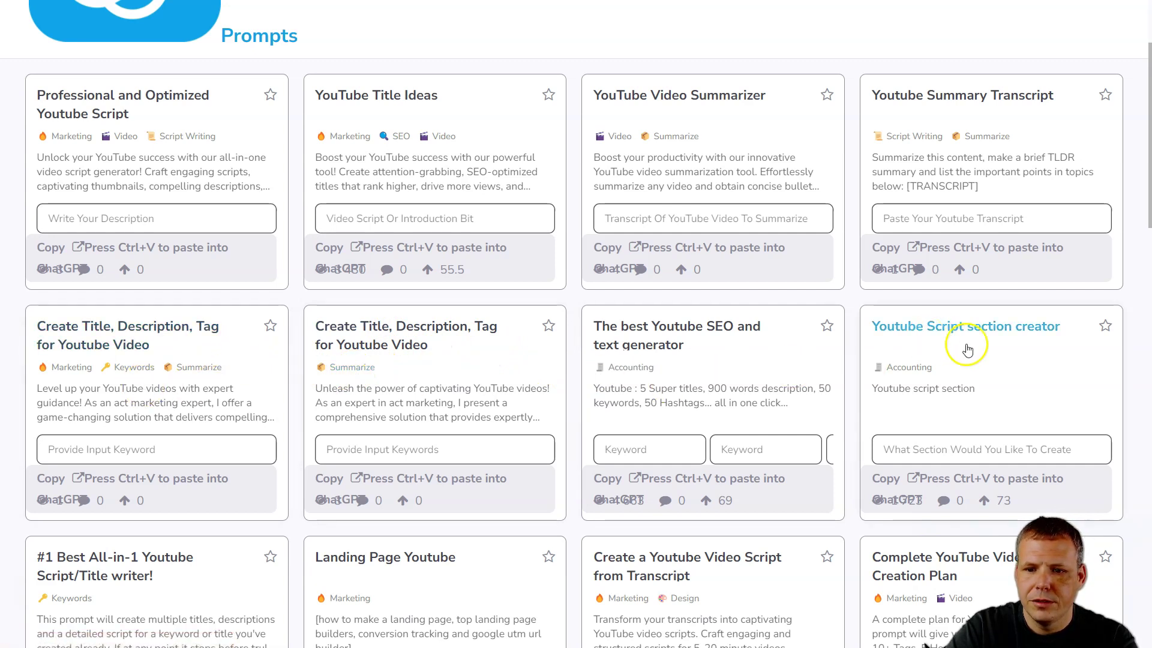
{"action": "scroll", "coordinate": [1014, 372], "scroll_direction": "down", "scroll_amount": 2}
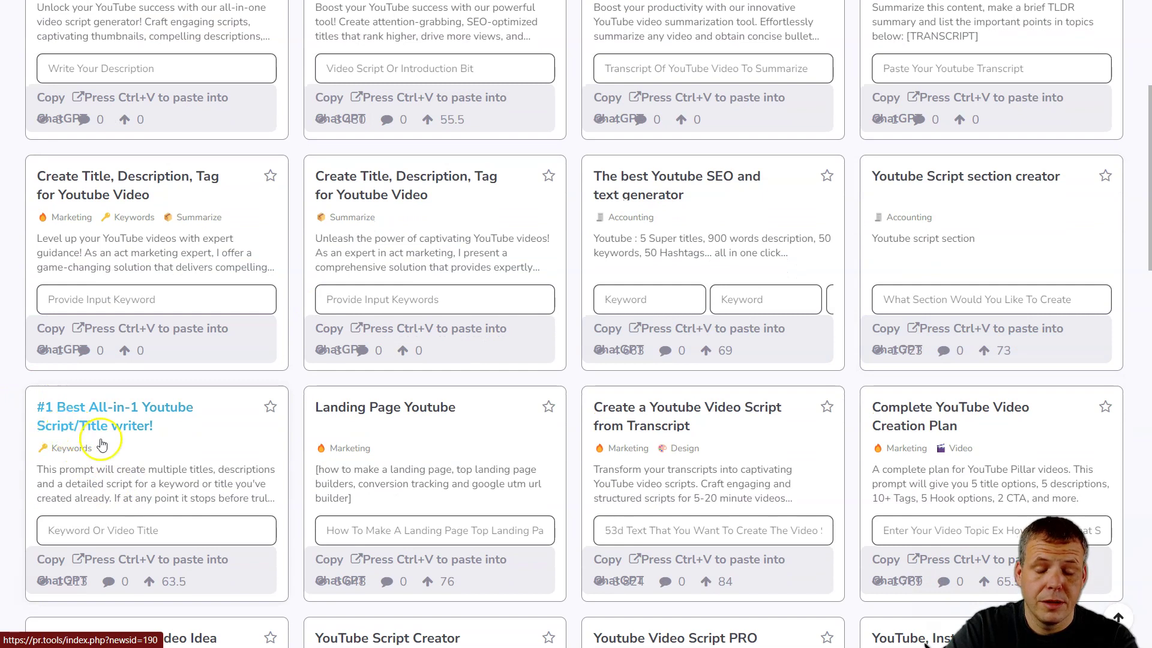
{"action": "scroll", "coordinate": [571, 424], "scroll_direction": "down", "scroll_amount": 5}
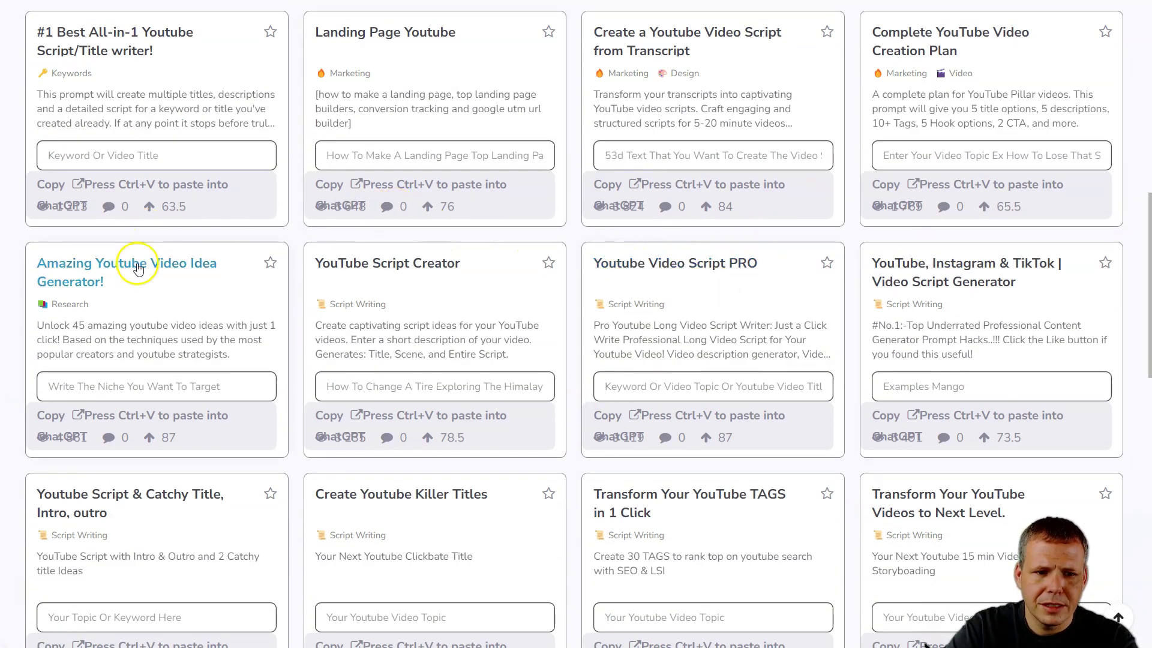
{"action": "scroll", "coordinate": [258, 291], "scroll_direction": "down", "scroll_amount": 5}
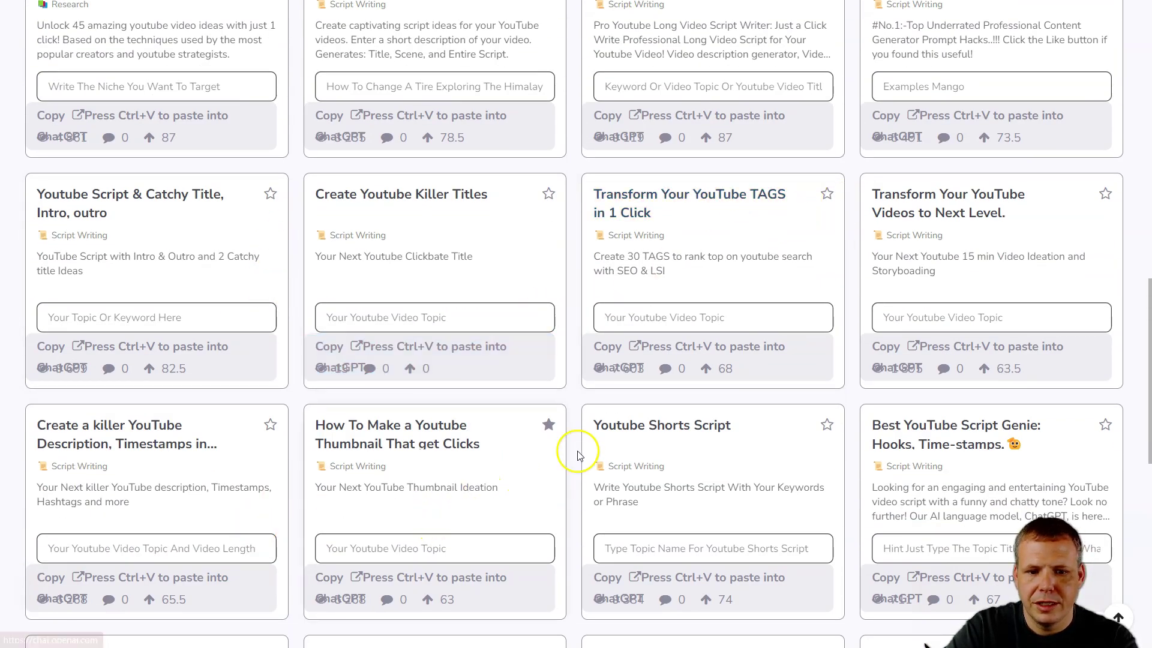
{"action": "scroll", "coordinate": [642, 304], "scroll_direction": "down", "scroll_amount": 4}
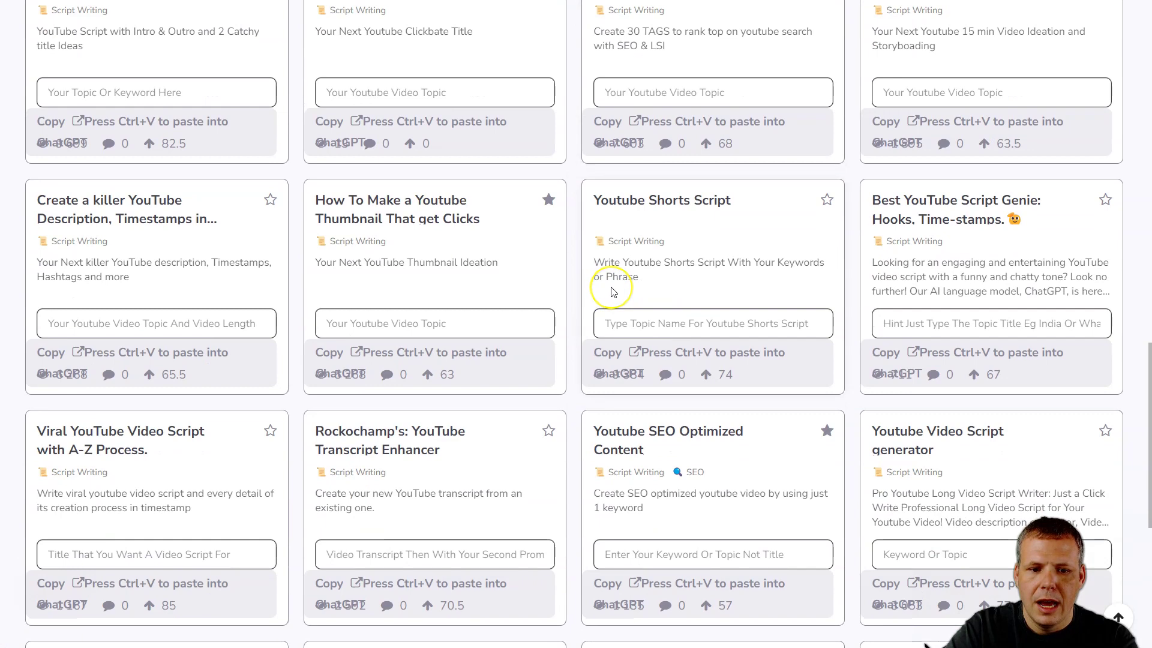
{"action": "scroll", "coordinate": [613, 295], "scroll_direction": "down", "scroll_amount": 4}
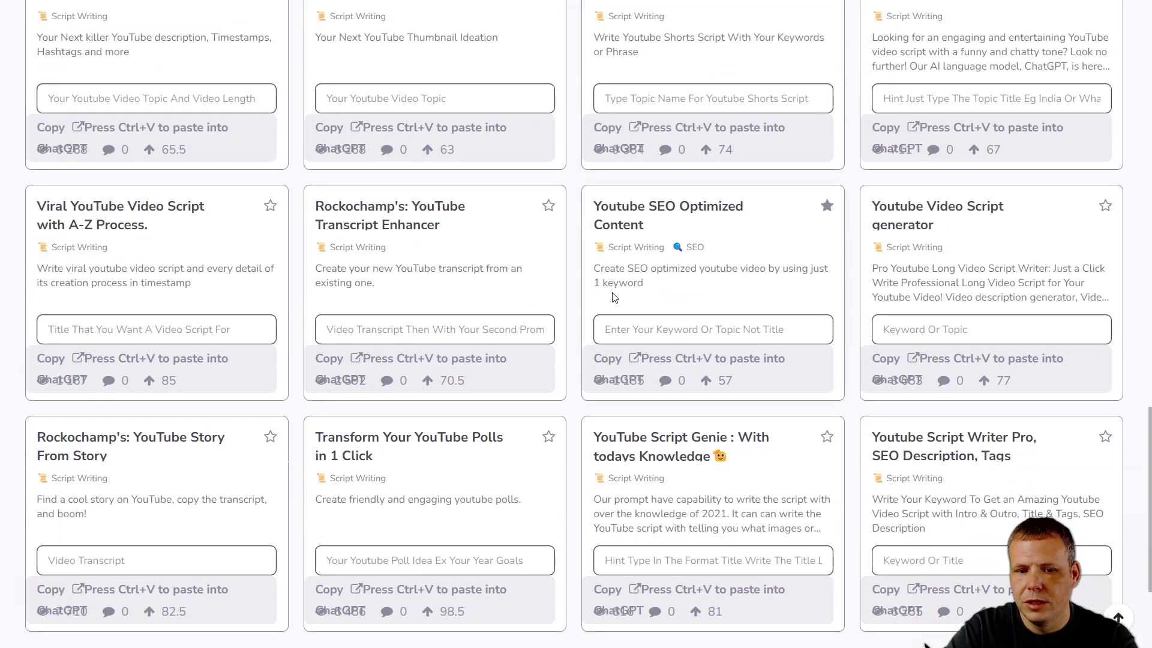
{"action": "scroll", "coordinate": [613, 298], "scroll_direction": "up", "scroll_amount": 20}
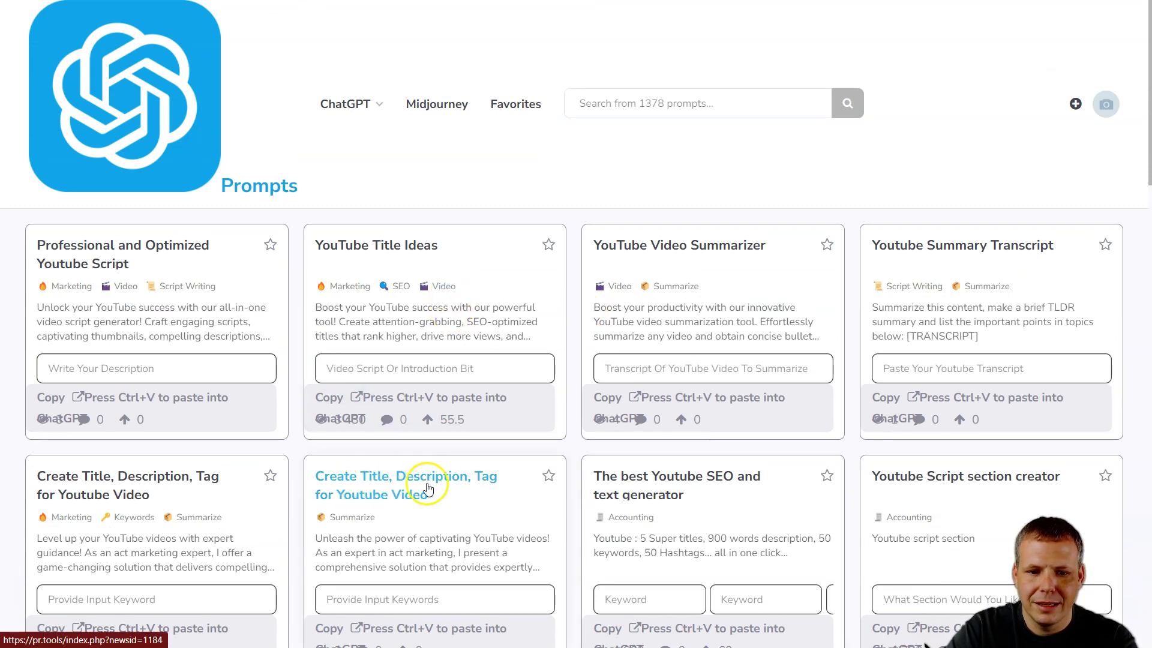
{"action": "scroll", "coordinate": [456, 522], "scroll_direction": "down", "scroll_amount": 3}
Step: Enter 'digital p' as keywords in the Create Title, Description, Tag card, copy it, and open its page
{"action": "left_click", "coordinate": [434, 449]}
{"action": "left_click", "coordinate": [420, 429]}
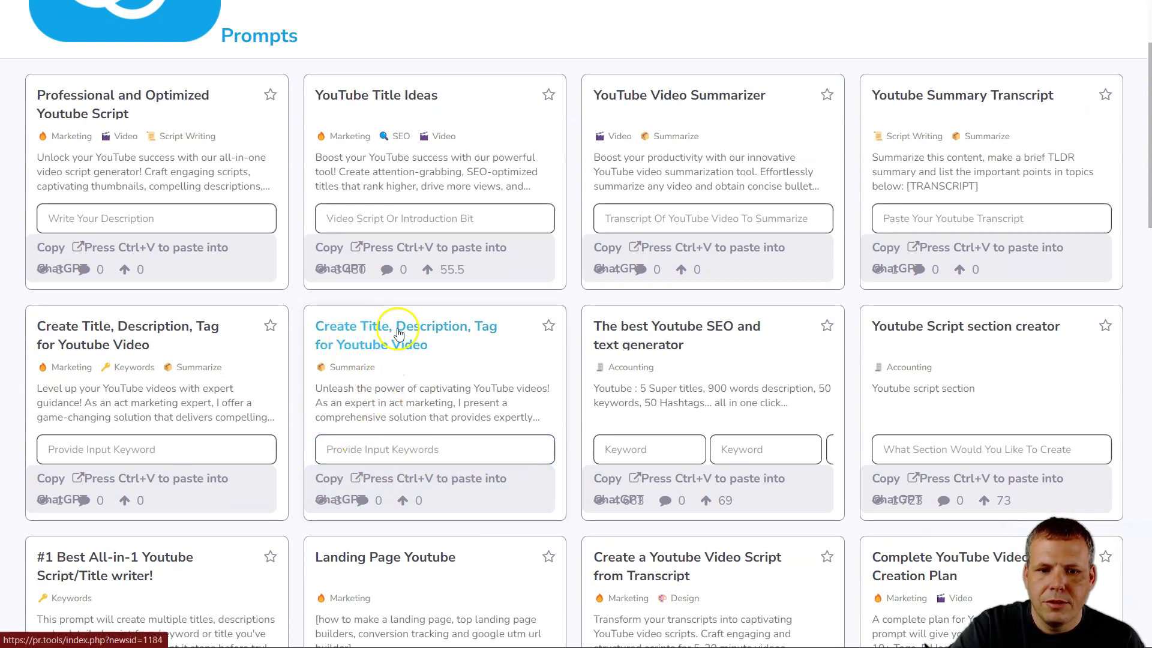
{"action": "left_click", "coordinate": [375, 454]}
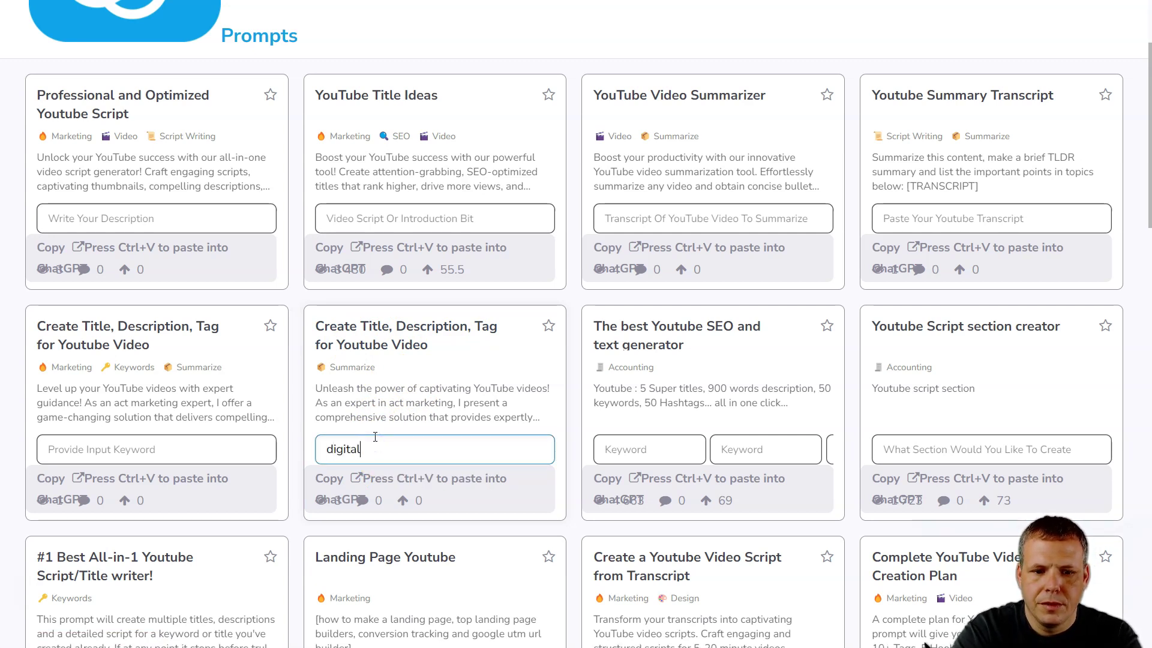
{"action": "type", "text": "digital p"}
{"action": "left_click", "coordinate": [409, 489]}
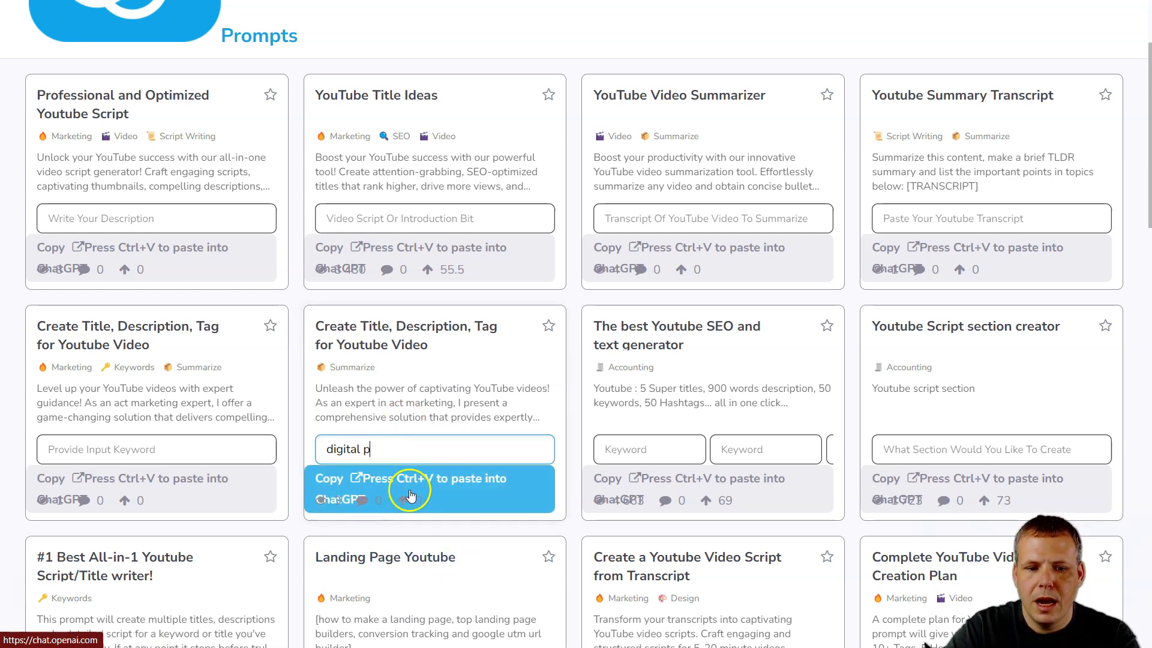
{"action": "left_click", "coordinate": [380, 327]}
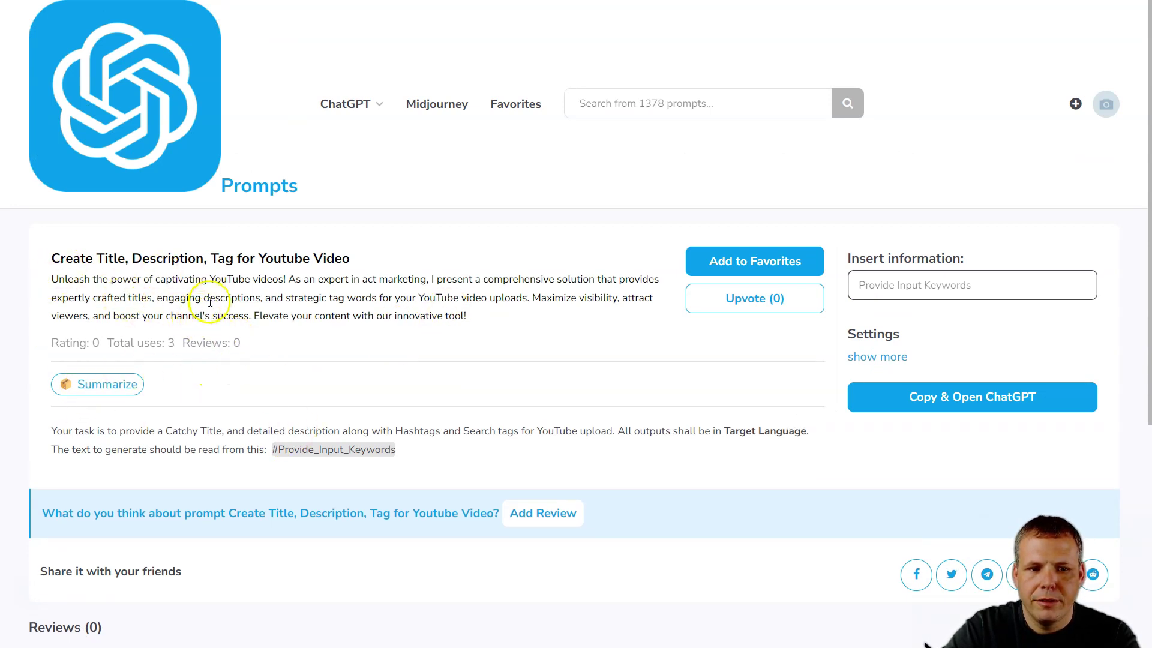
Step: Review the prompt's description and task text and reveal its extra settings
{"action": "left_click_drag", "start_coordinate": [51, 280], "coordinate": [459, 317]}
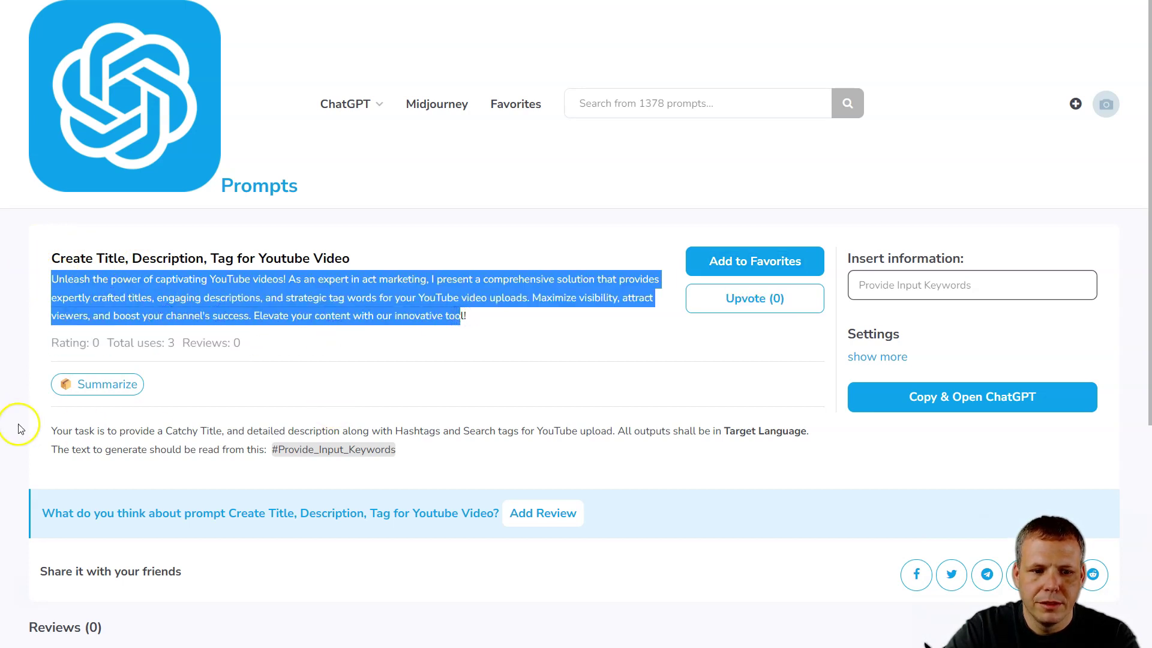
{"action": "left_click_drag", "start_coordinate": [51, 431], "coordinate": [432, 450]}
{"action": "left_click", "coordinate": [894, 357]}
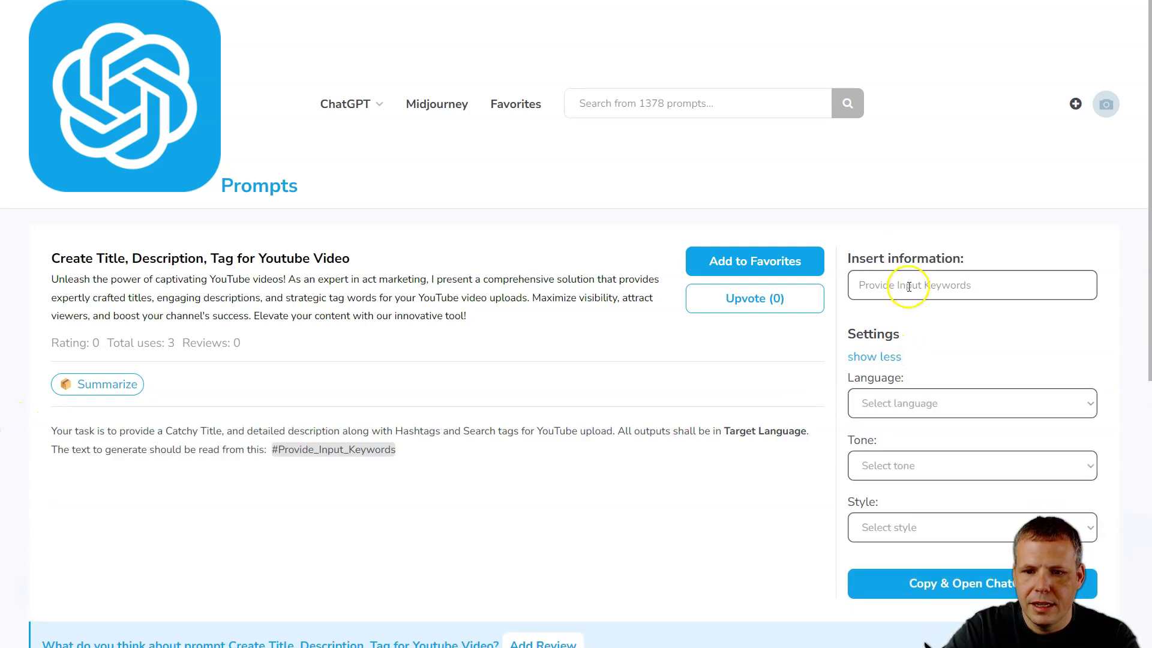
{"action": "scroll", "coordinate": [943, 360], "scroll_direction": "down", "scroll_amount": 1}
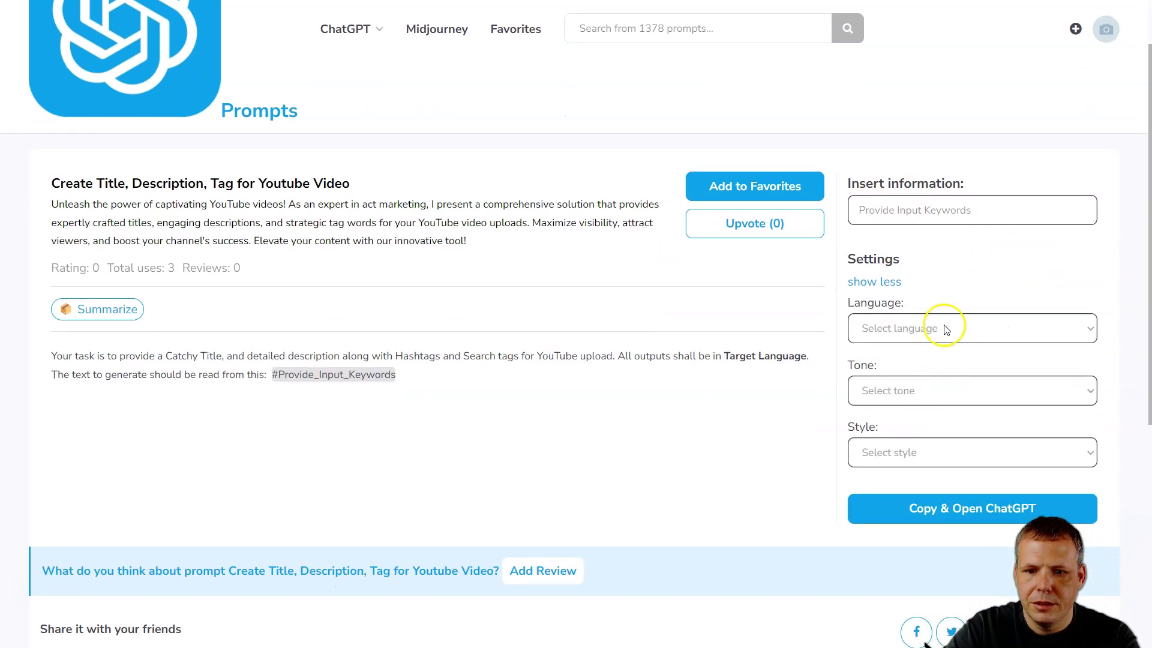
{"action": "left_click", "coordinate": [916, 329]}
{"action": "left_click", "coordinate": [916, 329]}
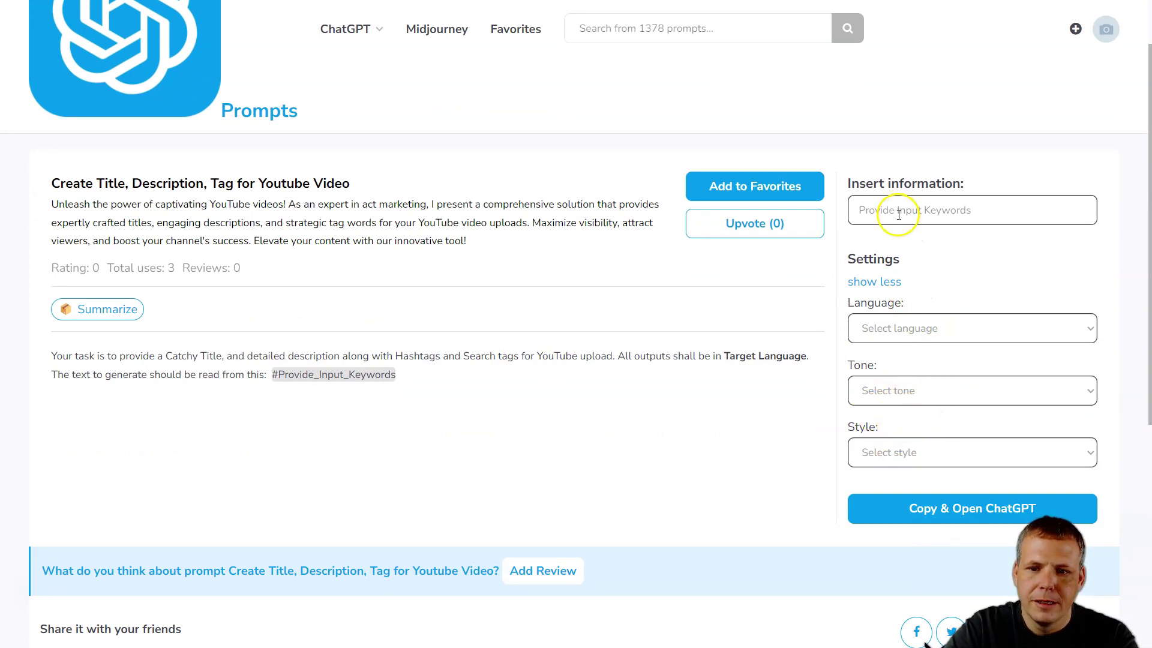
Step: Enter the topic 'Digital painting for beginners', choose English, and copy the prompt to ChatGPT
{"action": "left_click", "coordinate": [899, 215]}
{"action": "type", "text": "Digital pa"}
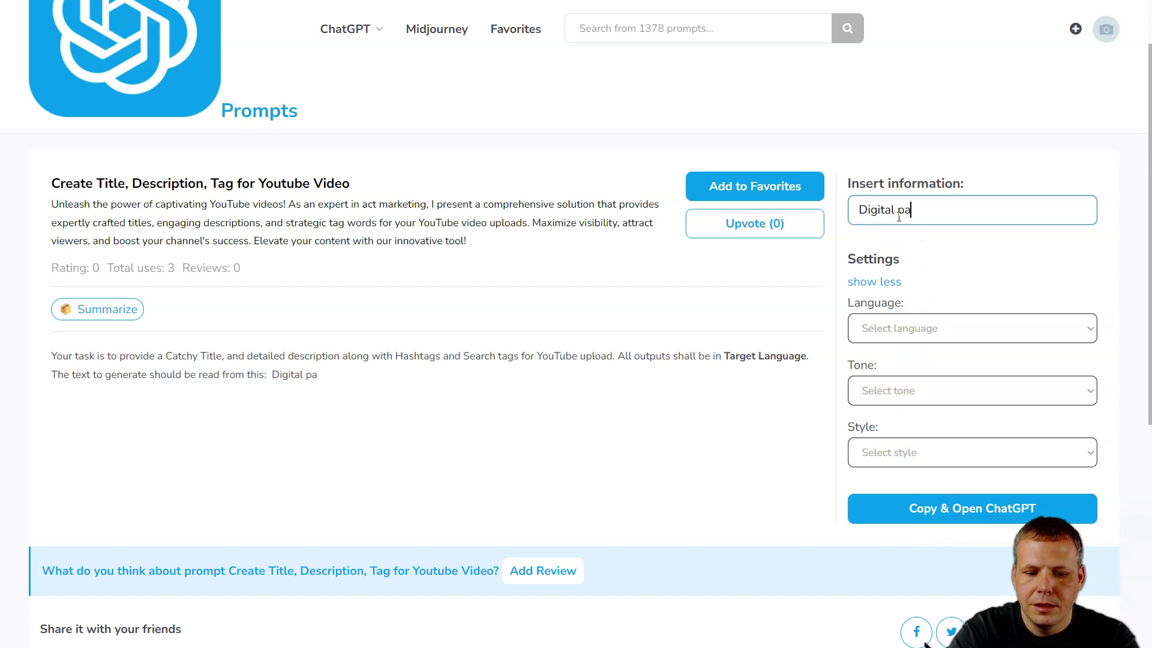
{"action": "type", "text": "inting for beginners"}
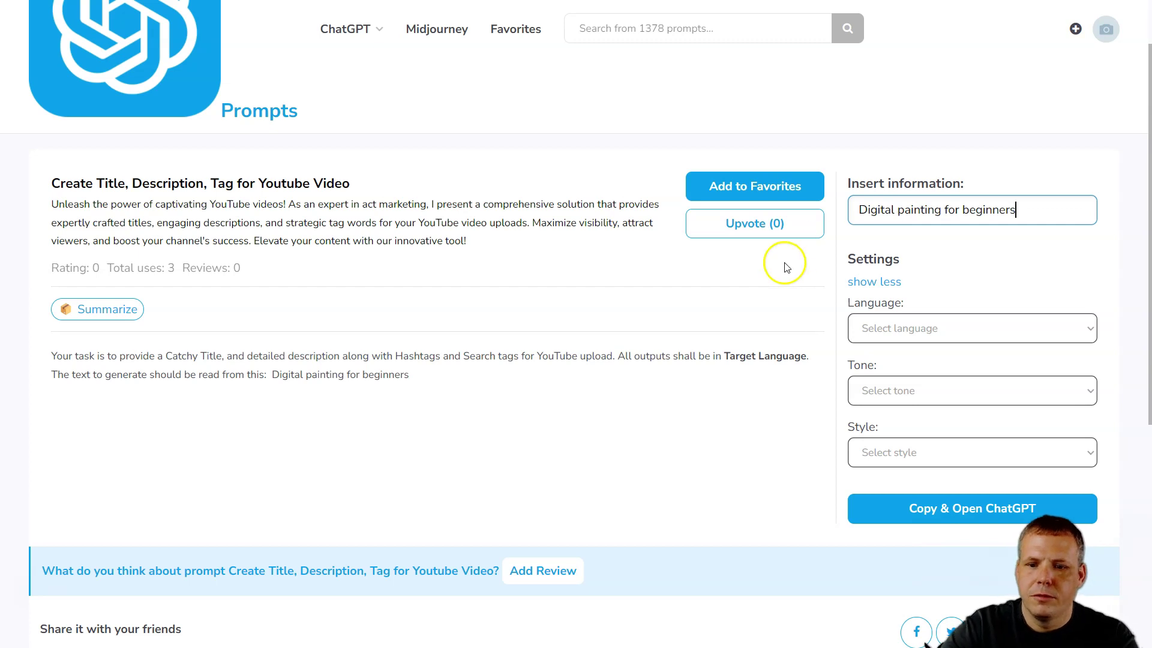
{"action": "left_click", "coordinate": [898, 332]}
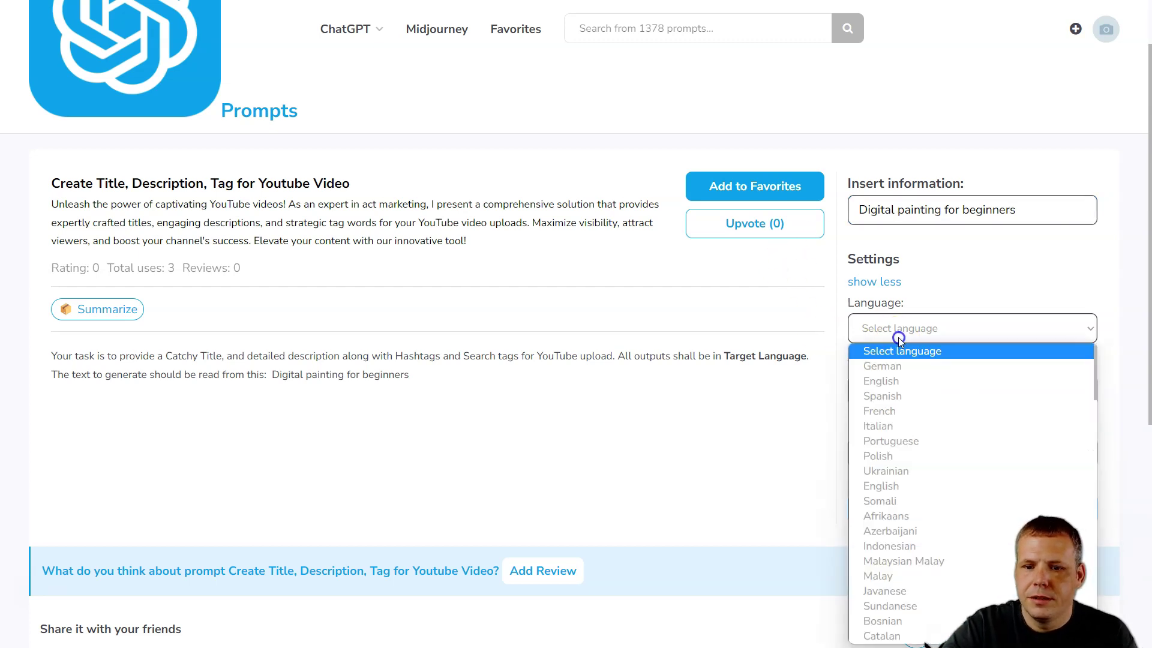
{"action": "left_click", "coordinate": [898, 382]}
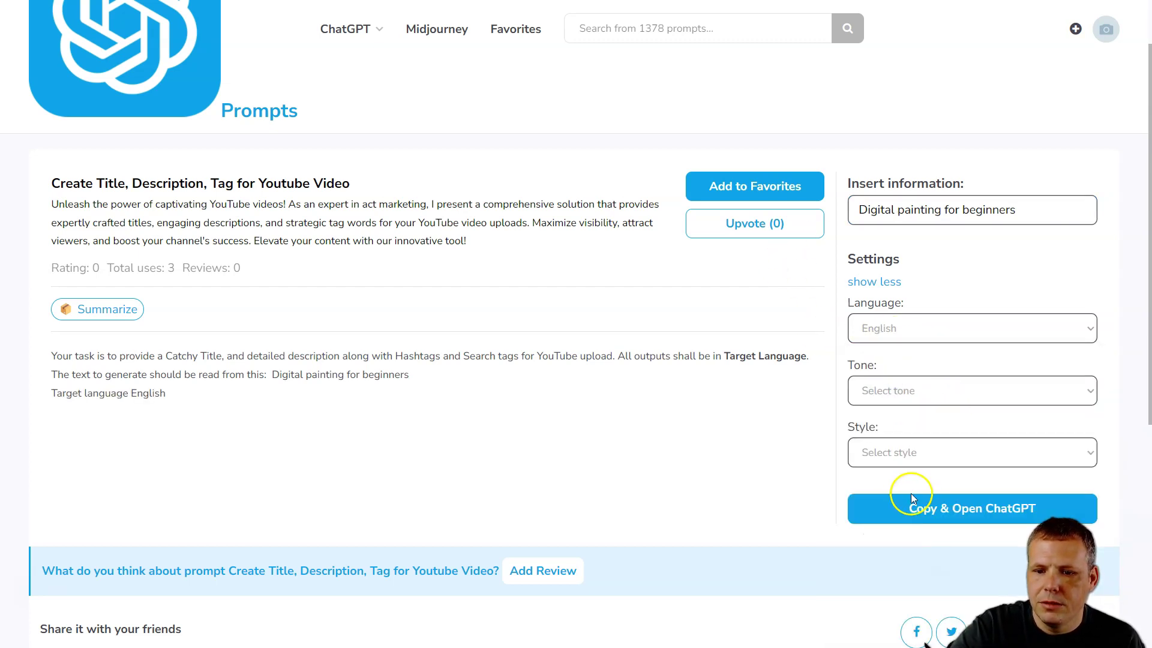
{"action": "left_click", "coordinate": [891, 510]}
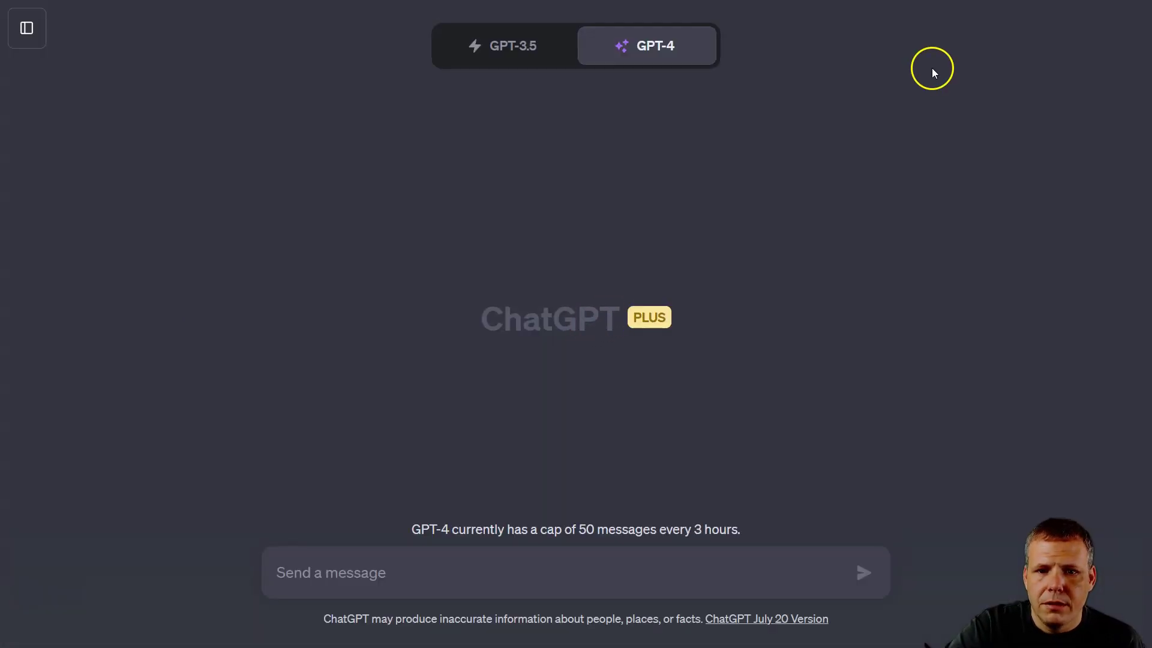
Step: Paste the copied YouTube prompt as plain text into the new GPT-4 message box
{"action": "mouse_move", "coordinate": [651, 39]}
{"action": "mouse_move", "coordinate": [496, 33]}
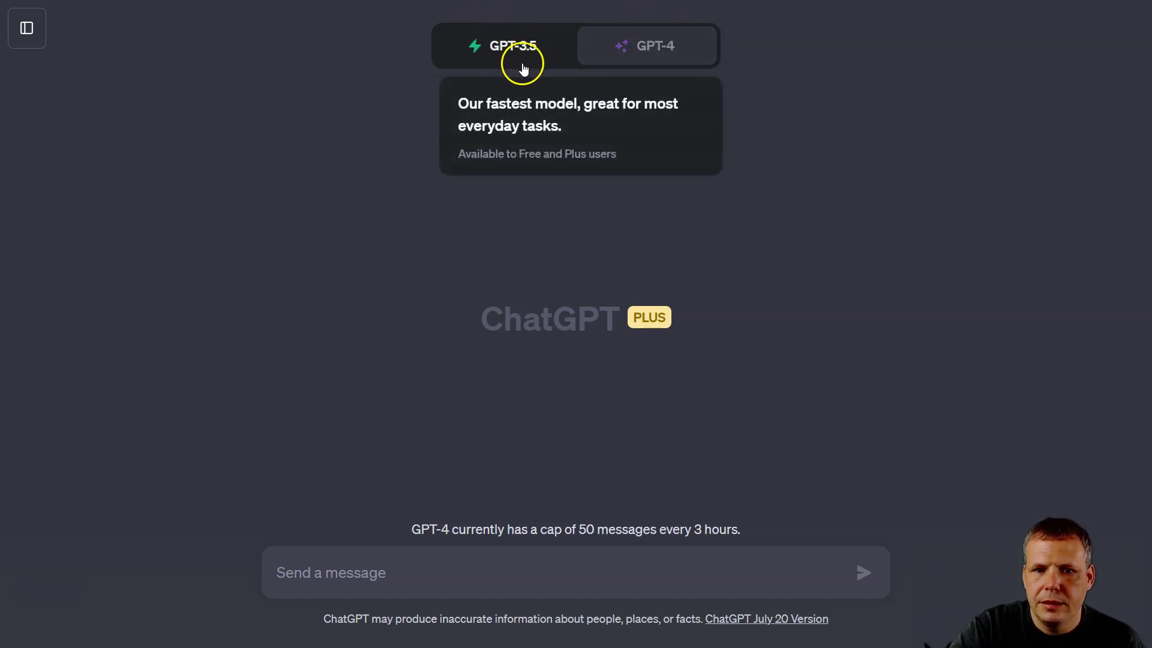
{"action": "mouse_move", "coordinate": [586, 52]}
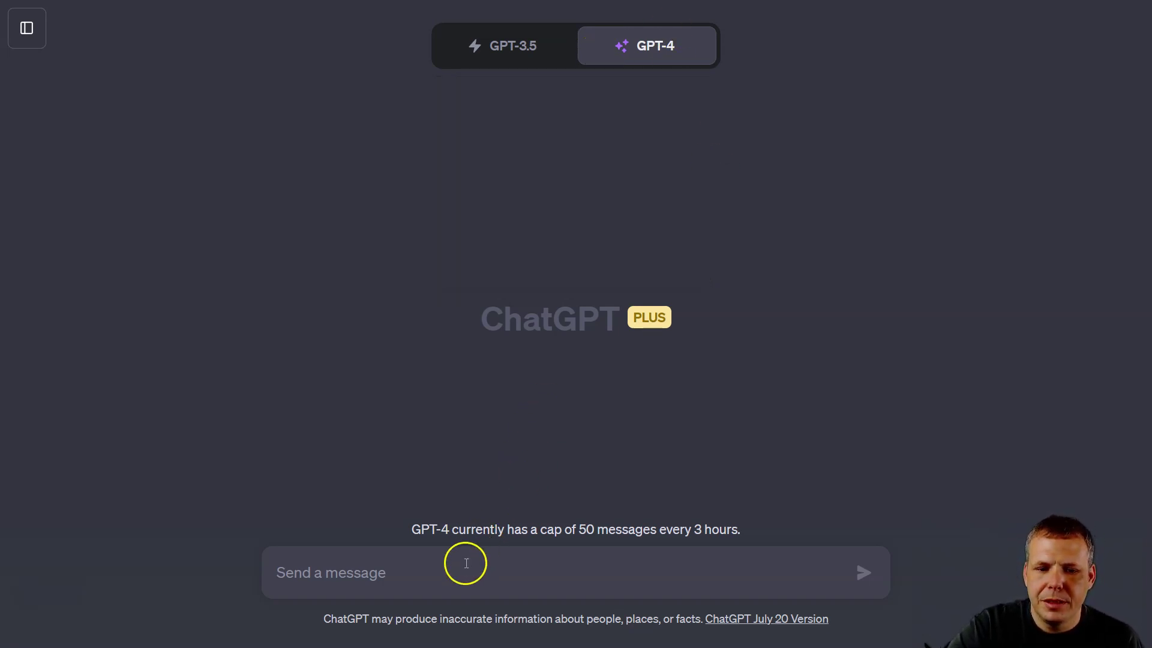
{"action": "left_click", "coordinate": [460, 573]}
{"action": "right_click", "coordinate": [460, 572]}
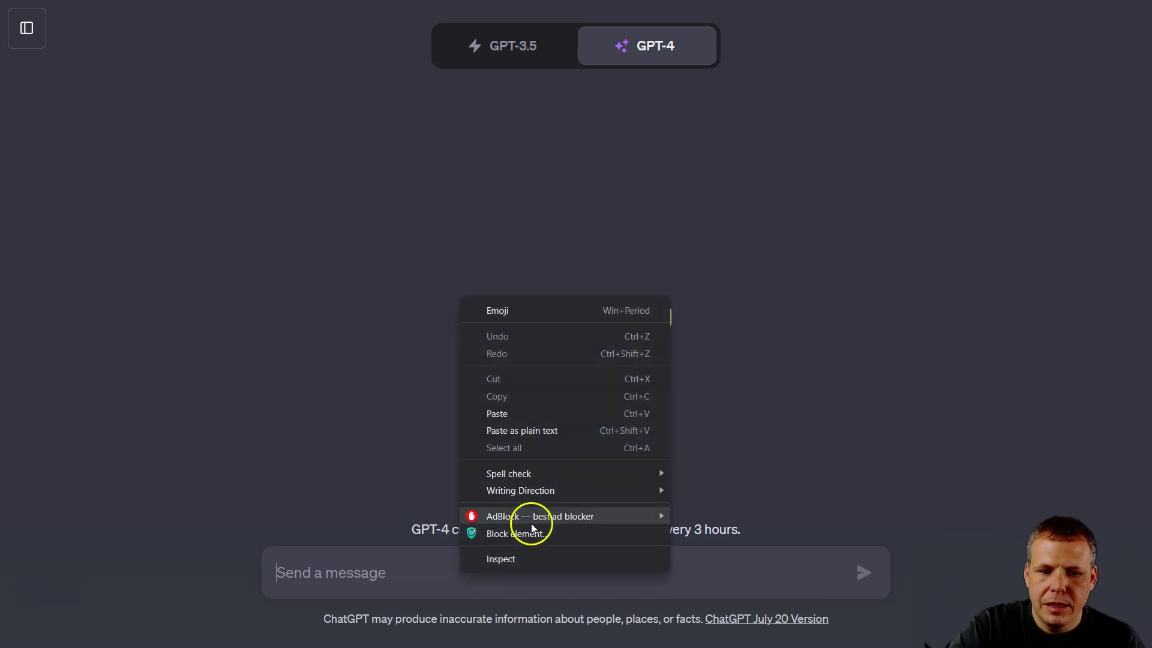
{"action": "mouse_move", "coordinate": [531, 527]}
{"action": "left_click", "coordinate": [533, 430]}
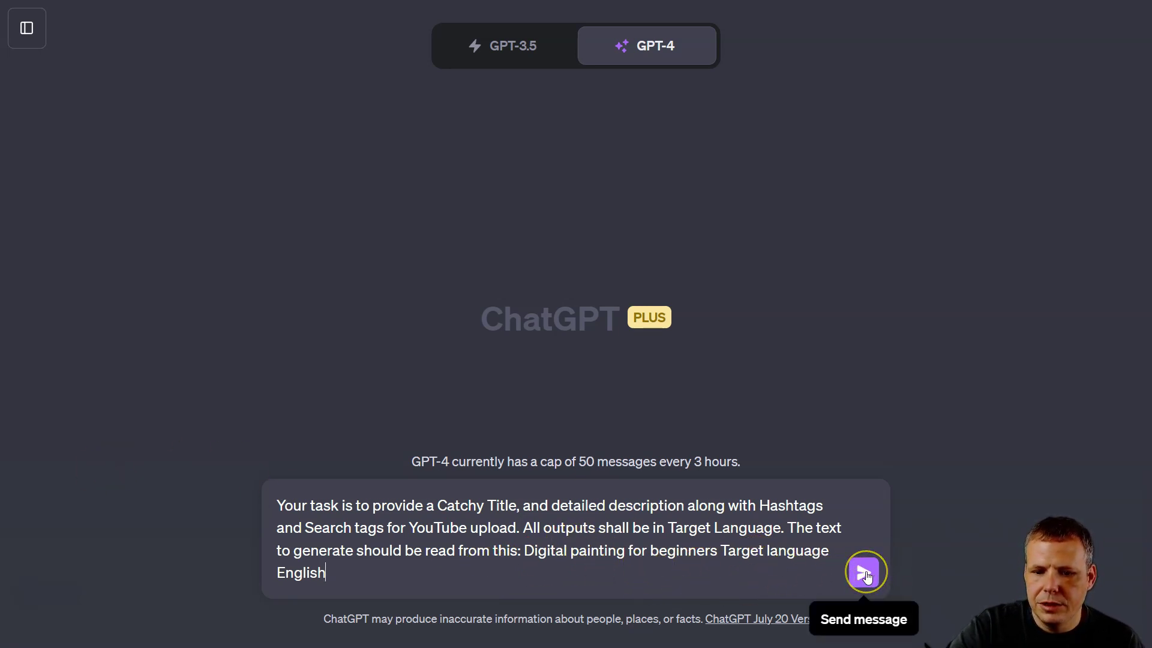
Step: Send the prompt, then select the returned title 'Digital Painting 101: A Beginner's Guide to Mastering the Art!'
{"action": "left_click", "coordinate": [866, 574]}
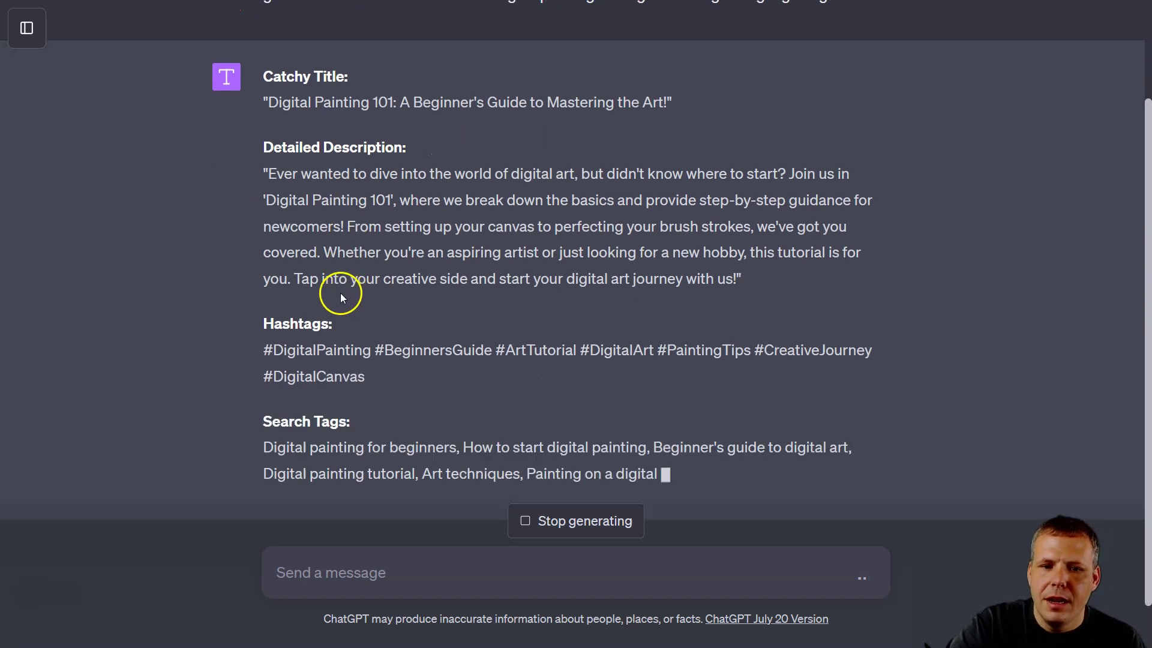
{"action": "scroll", "coordinate": [728, 384], "scroll_direction": "up", "scroll_amount": 3}
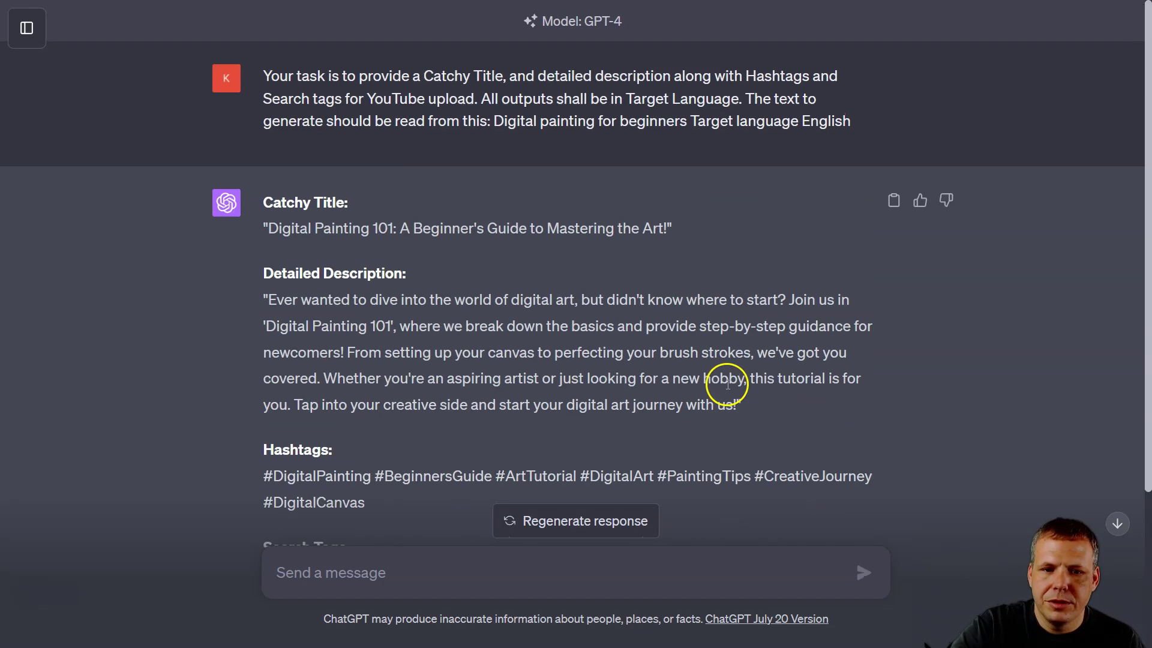
{"action": "left_click_drag", "start_coordinate": [675, 226], "coordinate": [261, 233]}
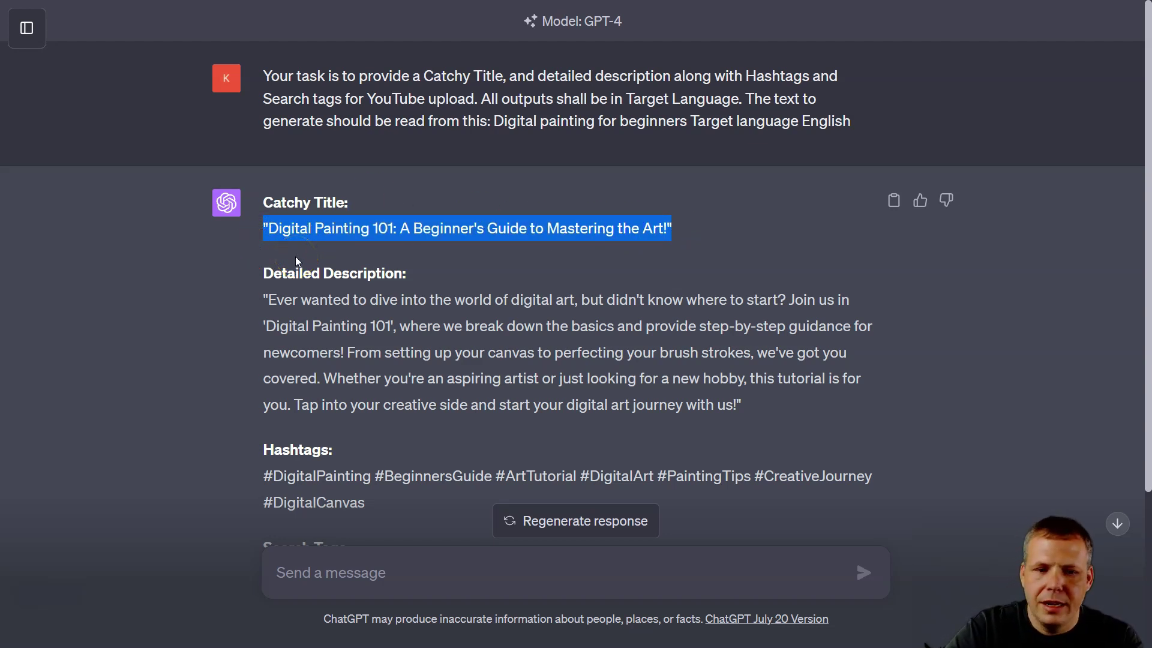
Step: Ask ChatGPT to make the pasted title more interesting, then 'make more clickable'
{"action": "left_click", "coordinate": [342, 575]}
{"action": "type", "text": "make "}
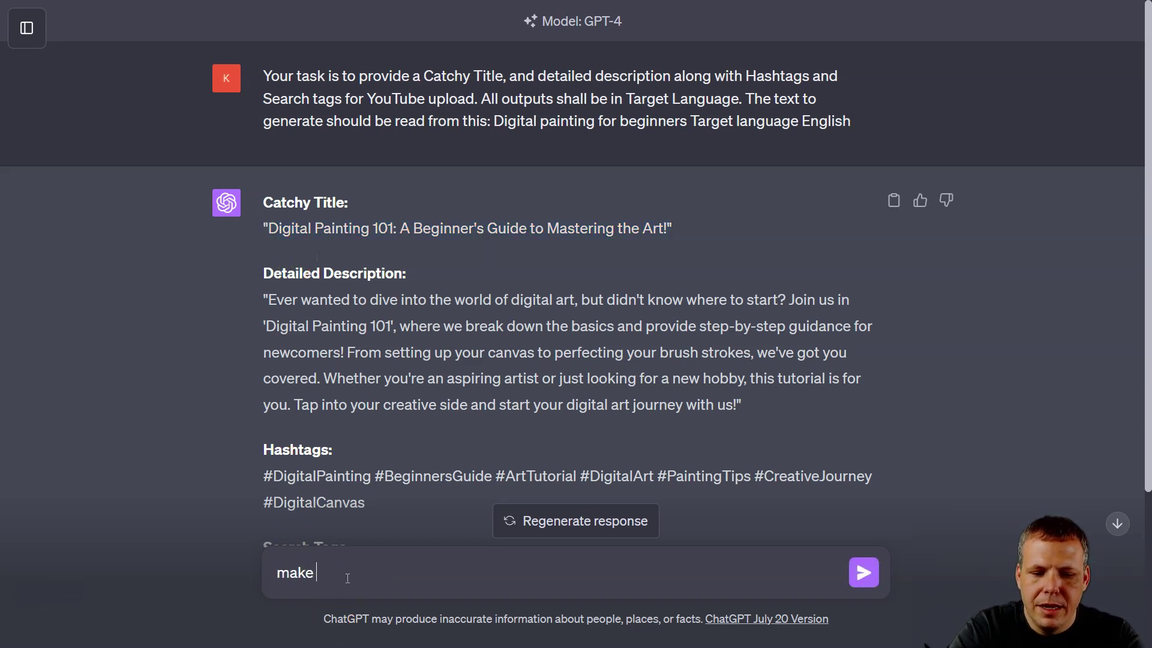
{"action": "type", "text": "this text more interesting"}
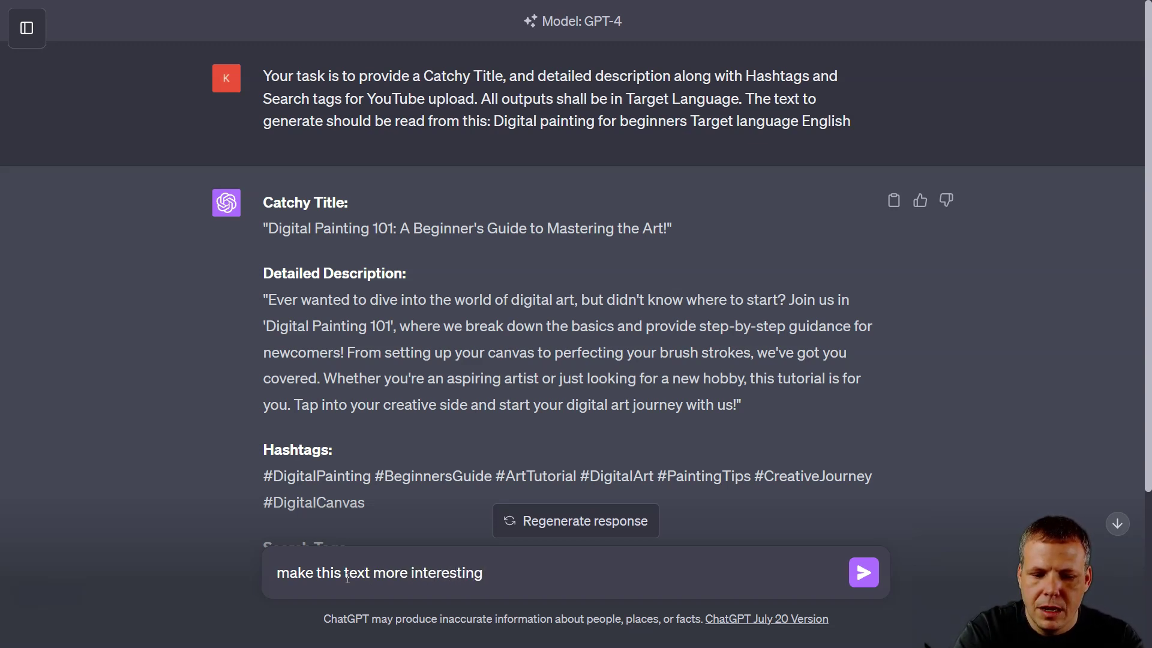
{"action": "type", "text": " :"}
{"action": "key", "text": "ctrl+v"}
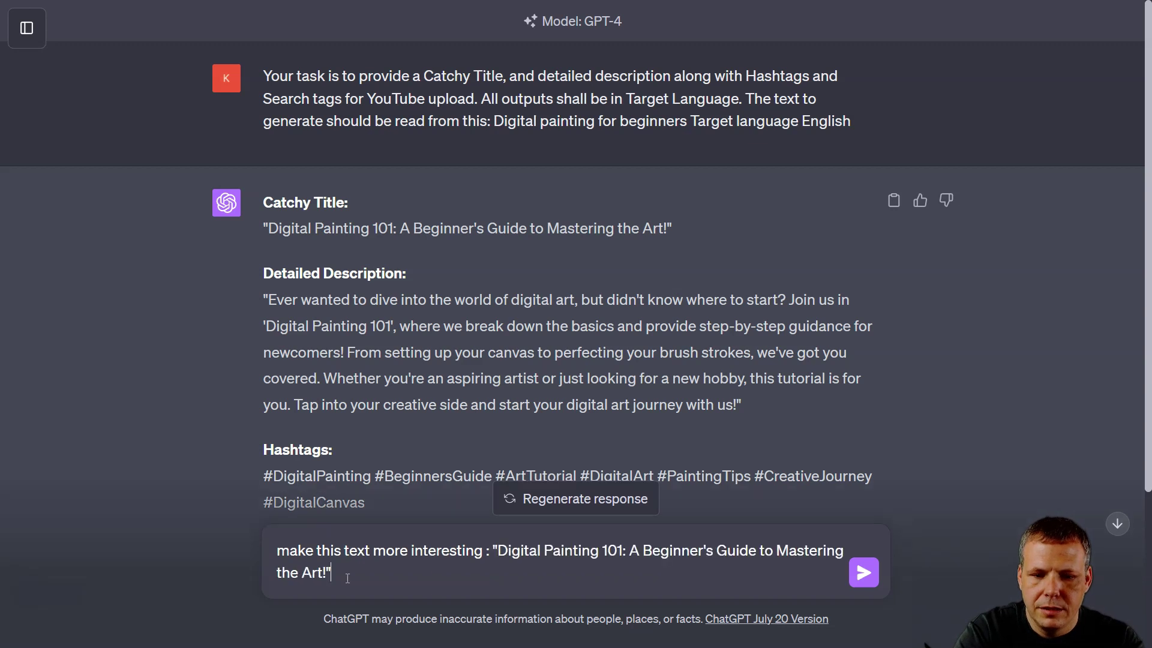
{"action": "key", "text": "Return"}
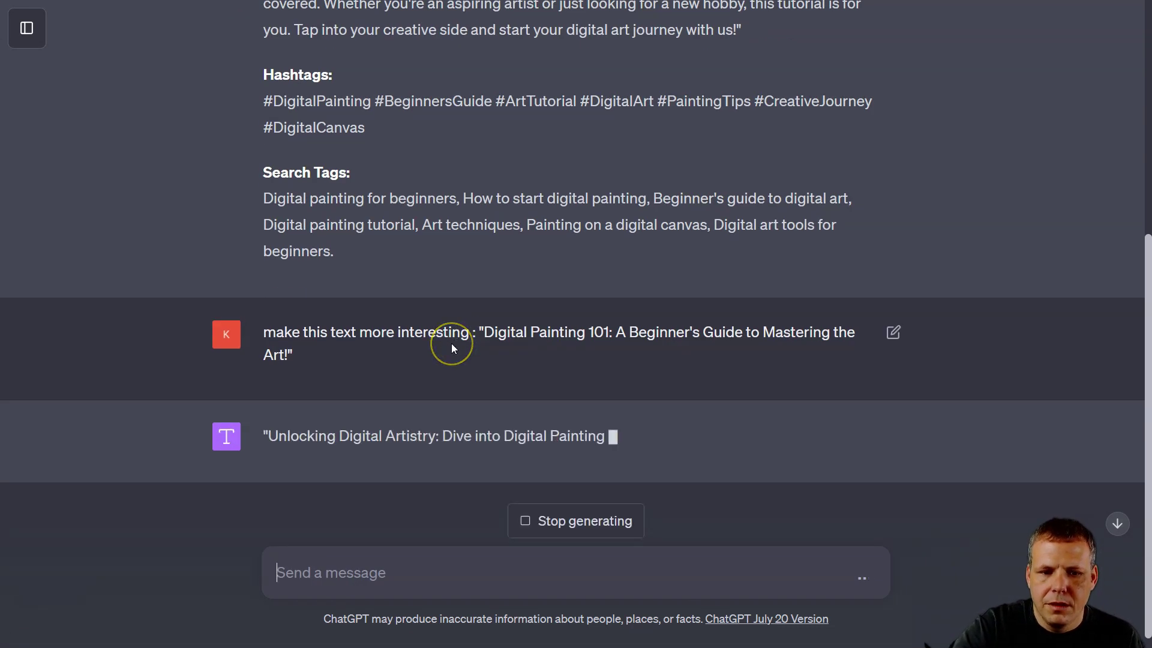
{"action": "type", "text": "ma"}
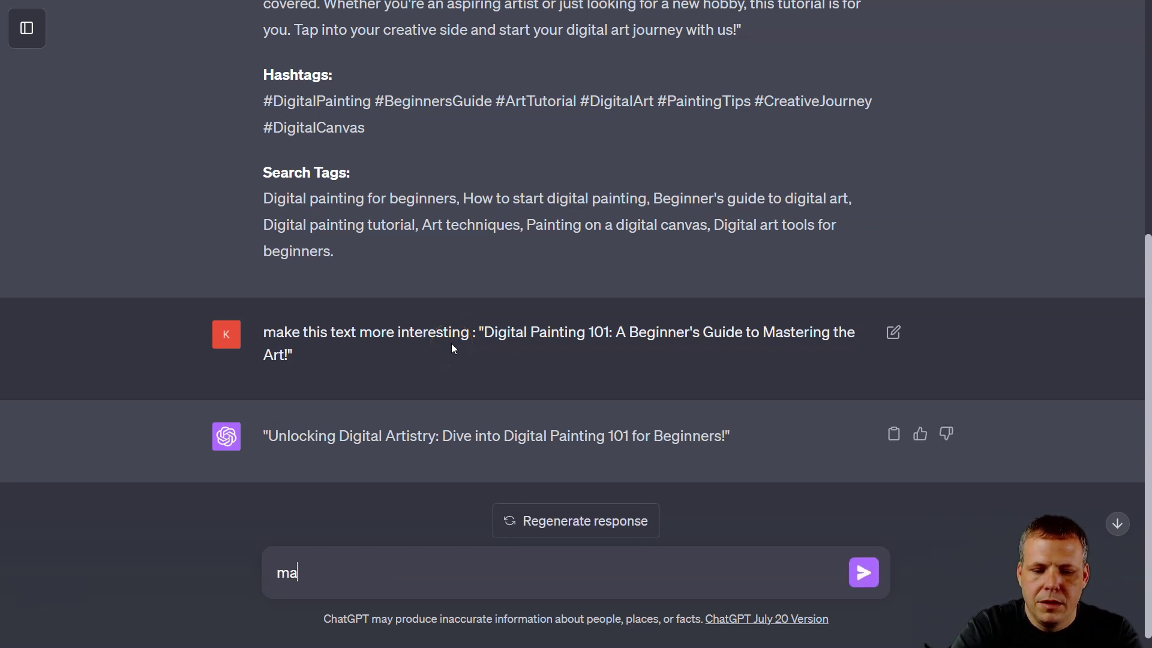
{"action": "type", "text": "ke more cl"}
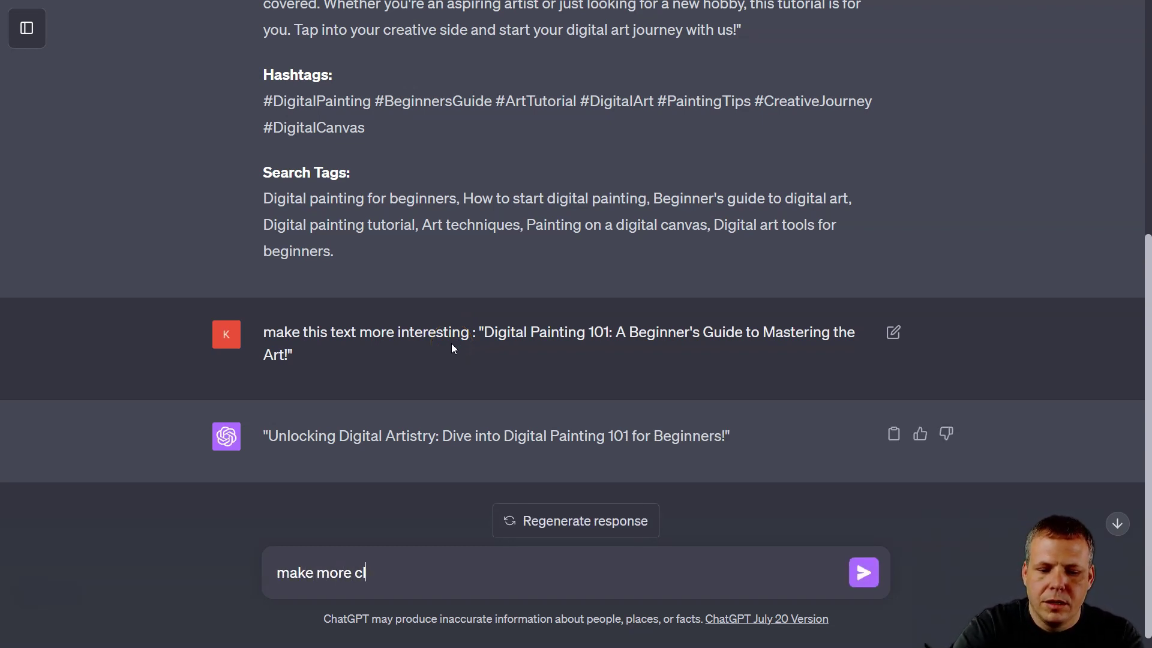
{"action": "type", "text": "icka"}
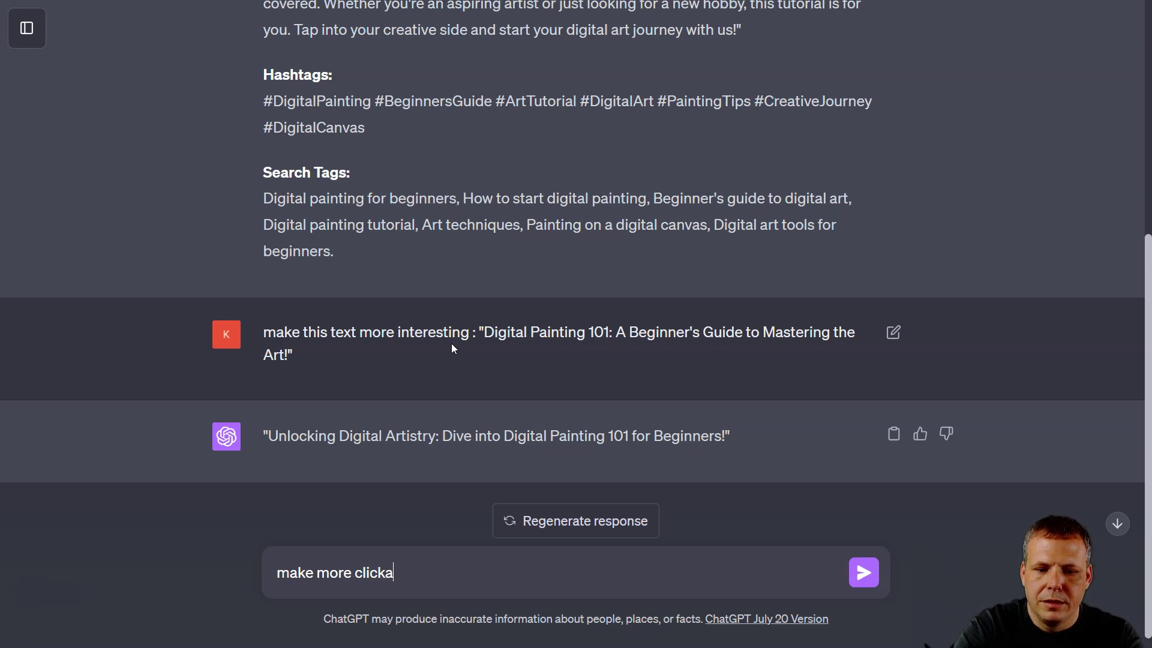
{"action": "type", "text": "ble"}
{"action": "key", "text": "Return"}
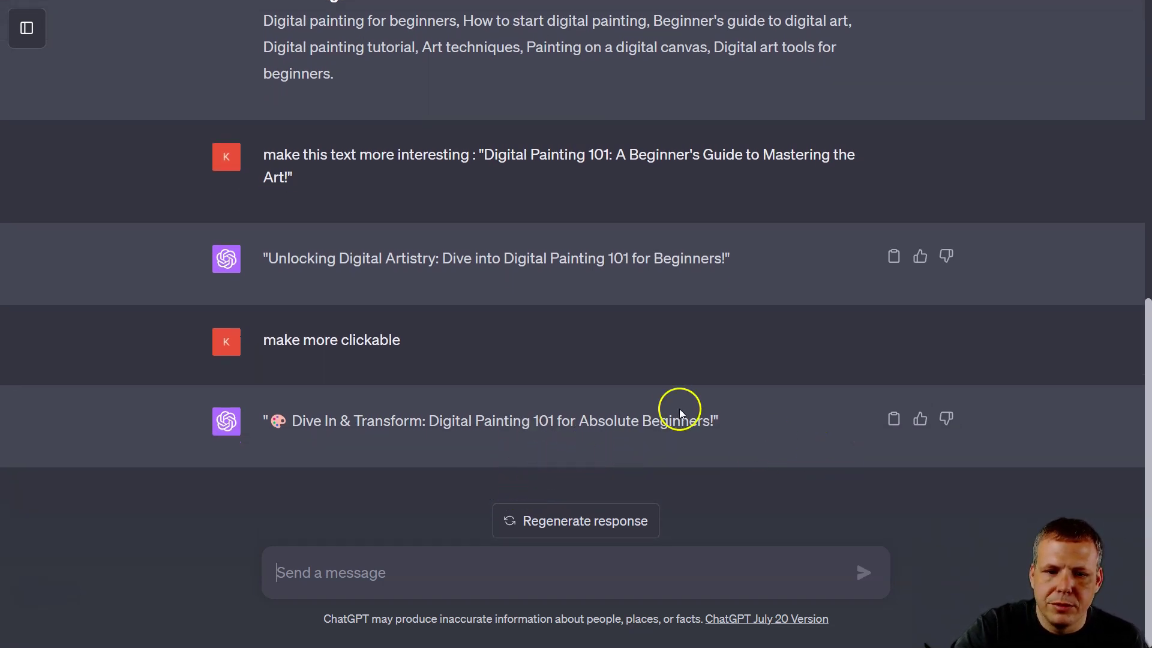
Step: Scroll back to the first reply and select its Detailed Description paragraph
{"action": "scroll", "coordinate": [677, 411], "scroll_direction": "up", "scroll_amount": 8}
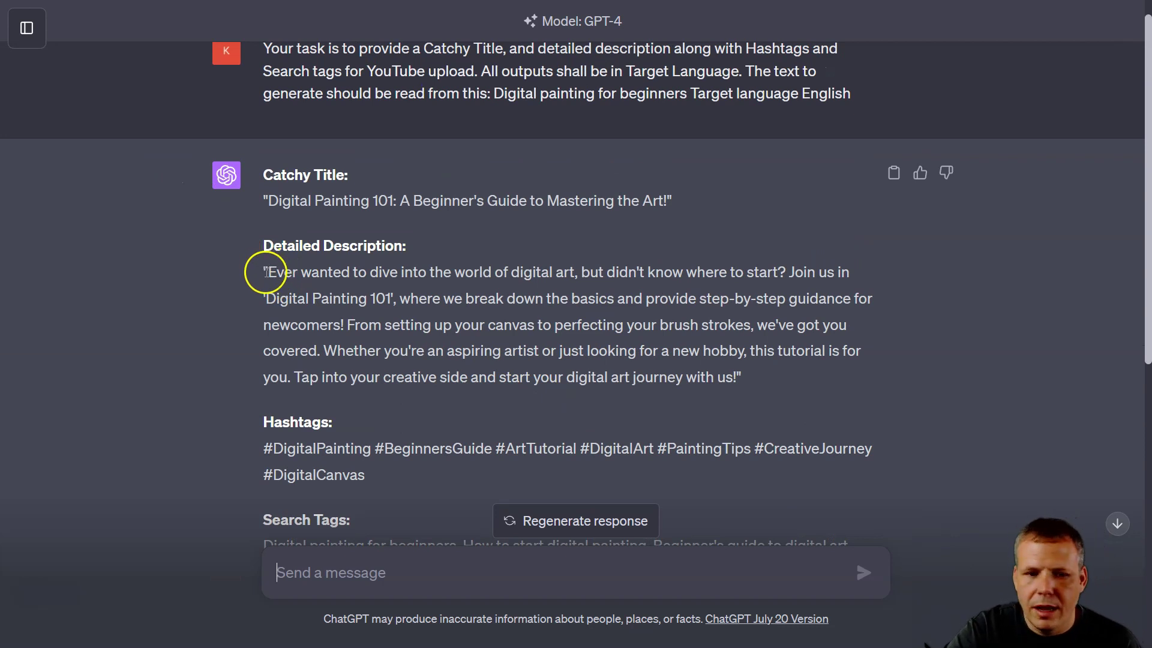
{"action": "left_click", "coordinate": [266, 273]}
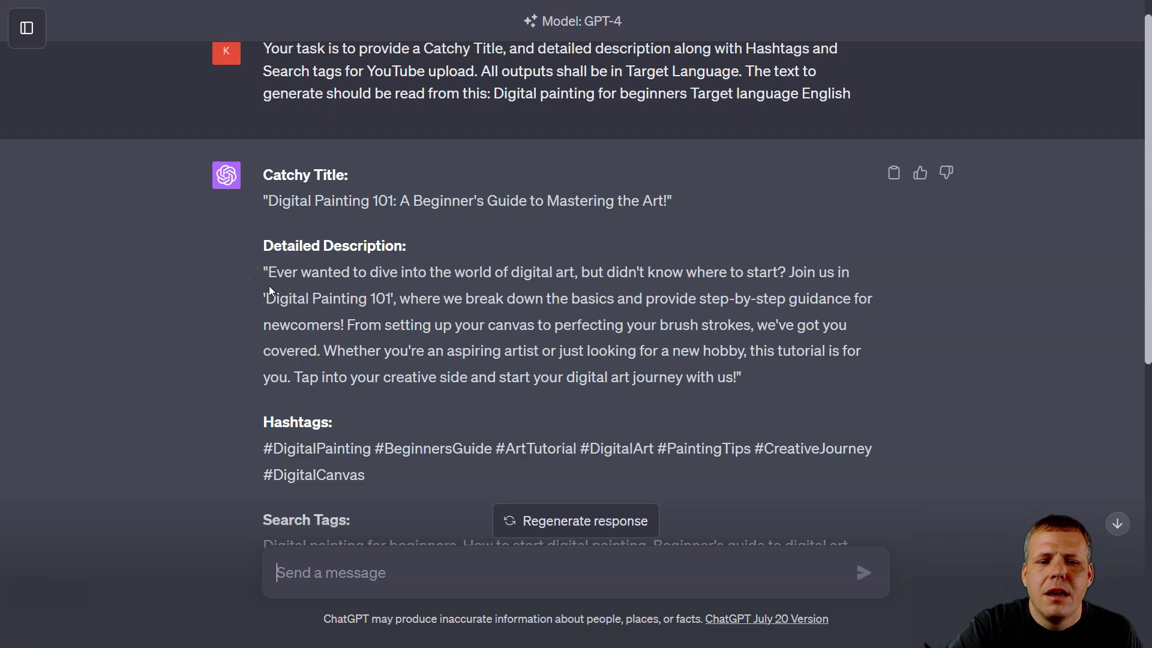
{"action": "left_click_drag", "start_coordinate": [261, 275], "coordinate": [770, 377]}
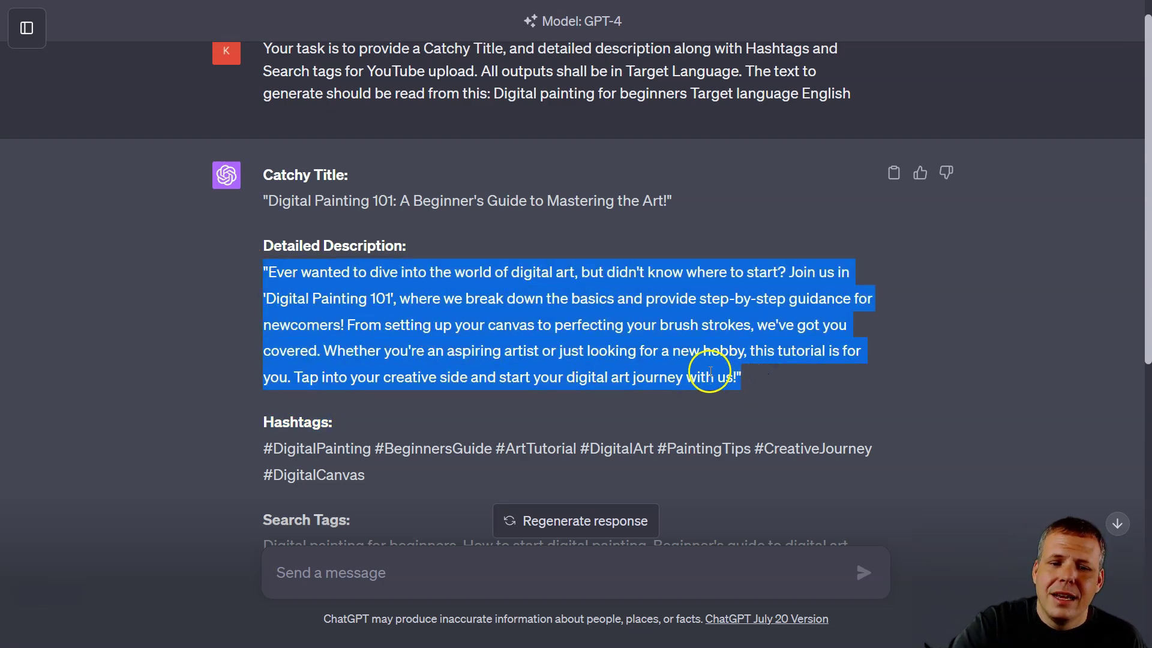
{"action": "scroll", "coordinate": [702, 375], "scroll_direction": "down", "scroll_amount": 3}
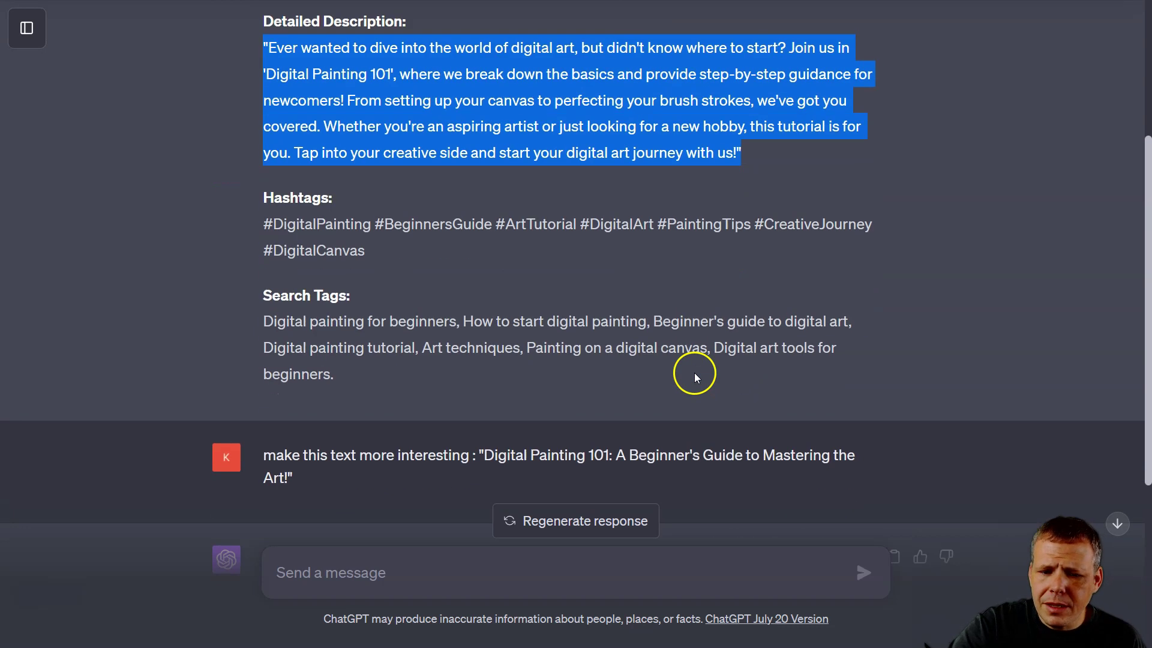